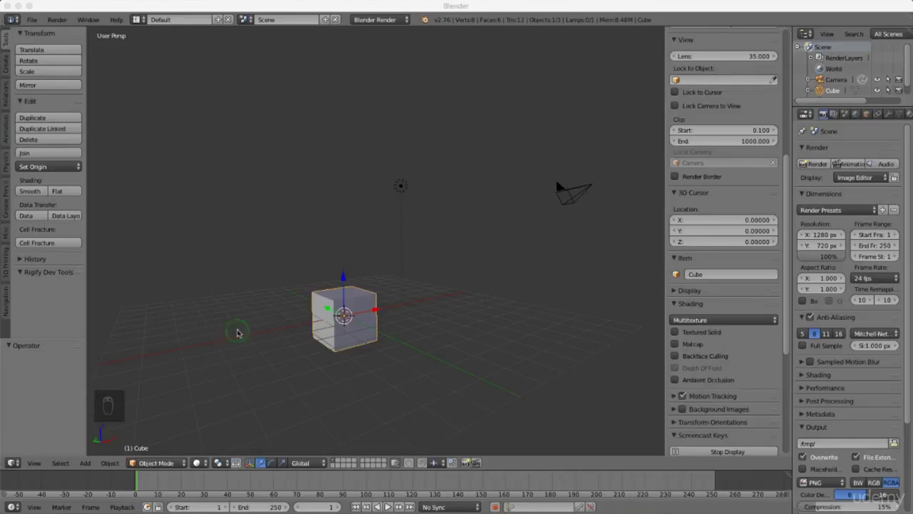
Step: Open User Preferences from the File menu and leave Emulate Numpad checked on the Input tab
{"action": "left_click", "coordinate": [407, 322]}
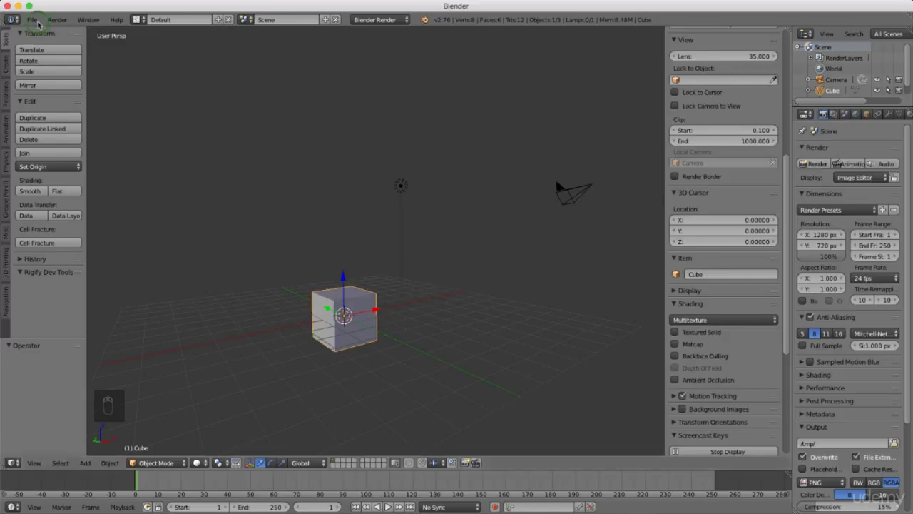
{"action": "left_click", "coordinate": [32, 19]}
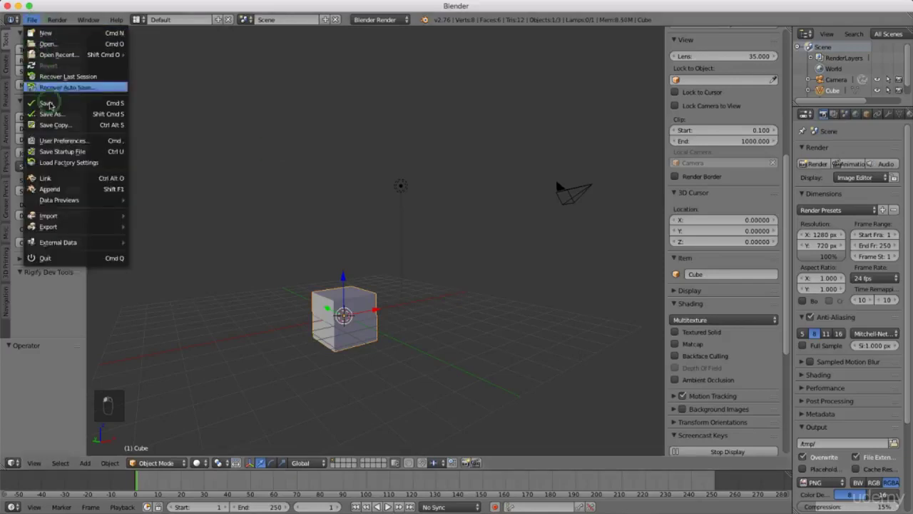
{"action": "left_click", "coordinate": [91, 141]}
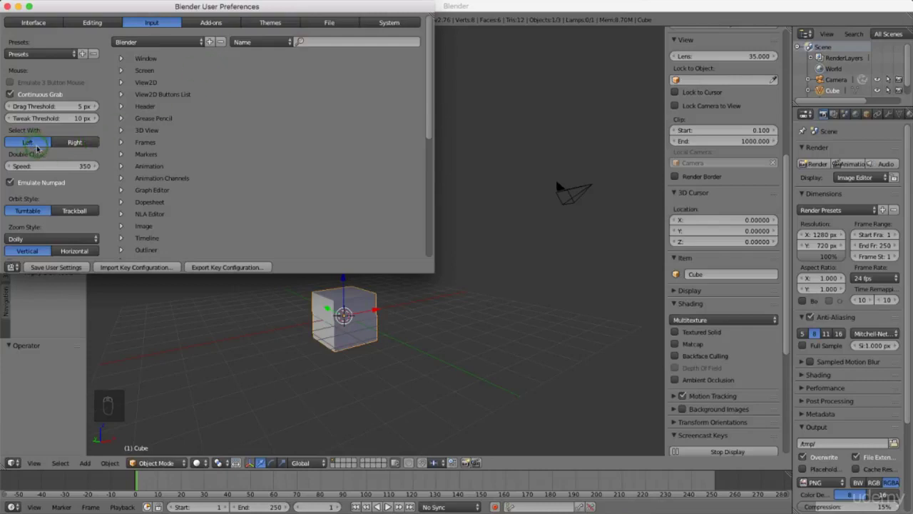
{"action": "left_click", "coordinate": [10, 183]}
{"action": "left_click", "coordinate": [12, 185]}
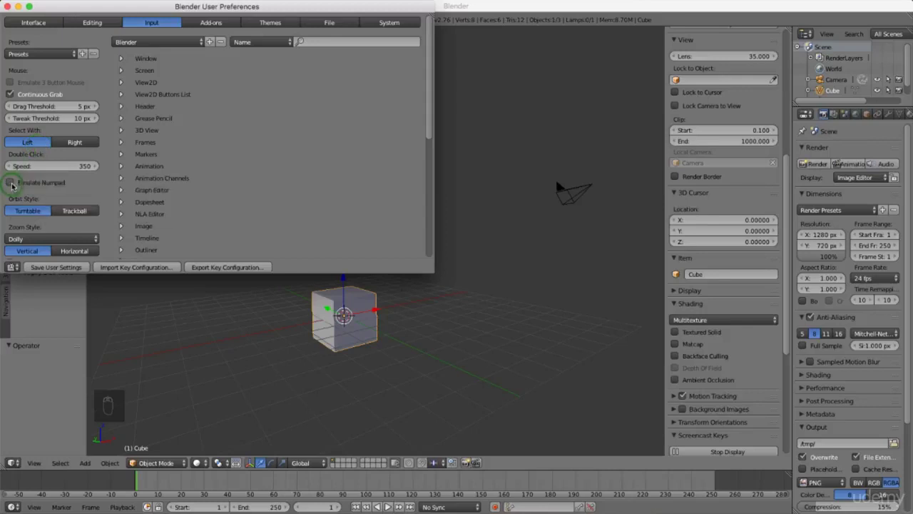
{"action": "left_click", "coordinate": [52, 184]}
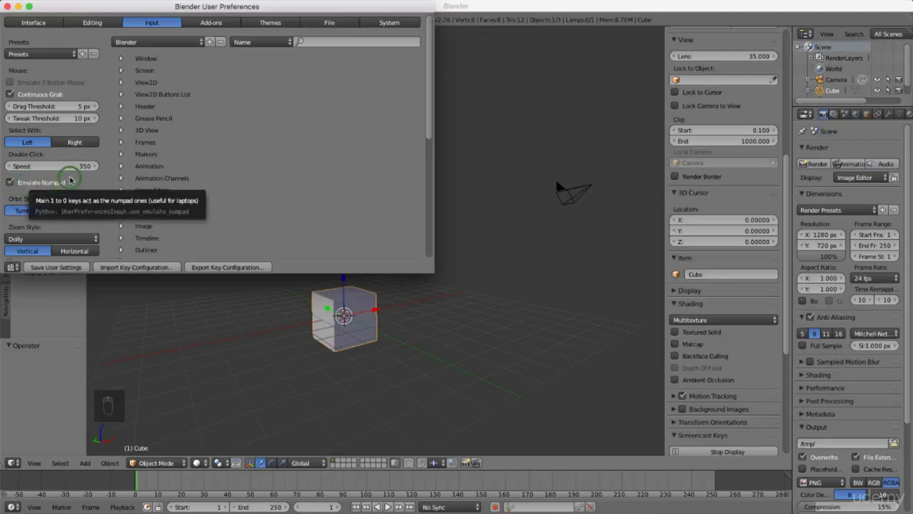
Step: Show the Add-ons tab in User Preferences and scroll down through the add-on list
{"action": "left_click", "coordinate": [221, 24]}
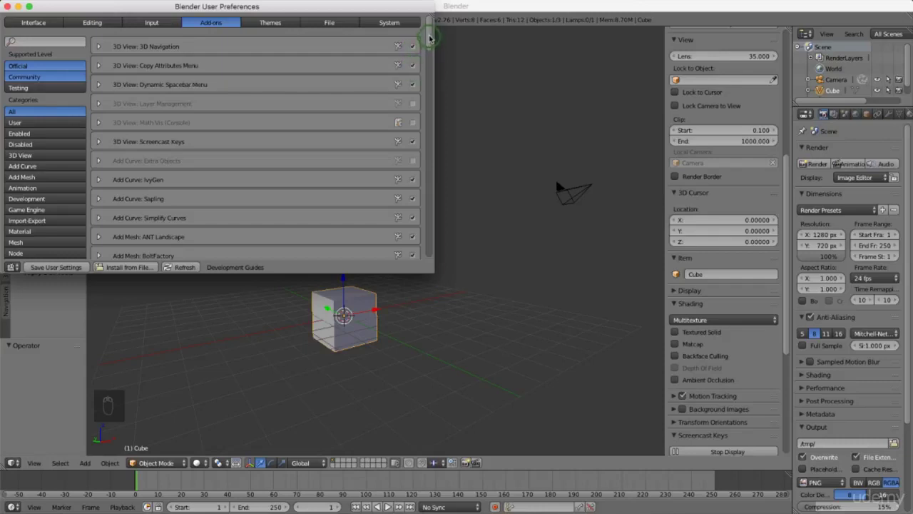
{"action": "left_click_drag", "start_coordinate": [429, 37], "coordinate": [432, 95]}
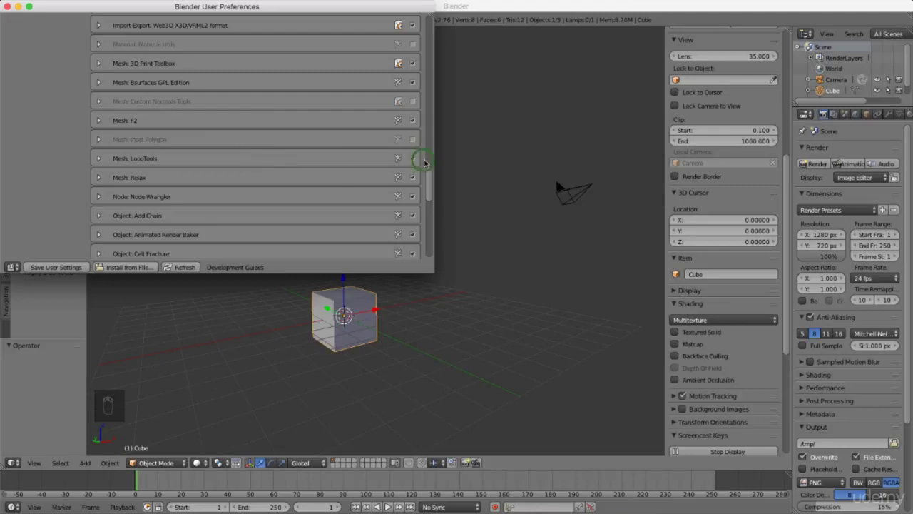
{"action": "left_click_drag", "start_coordinate": [429, 178], "coordinate": [425, 232]}
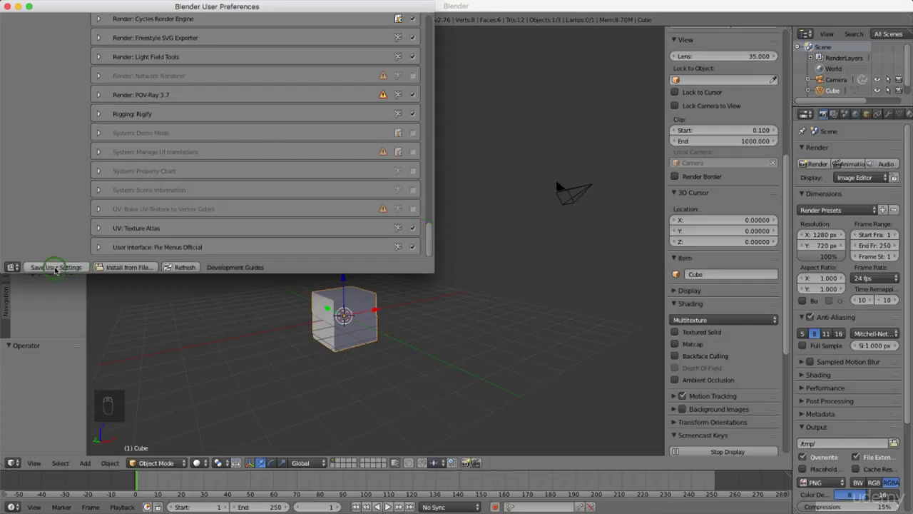
Step: Save the user settings, close the preferences window, and hide the 3D view's N and T panels
{"action": "left_click", "coordinate": [55, 268]}
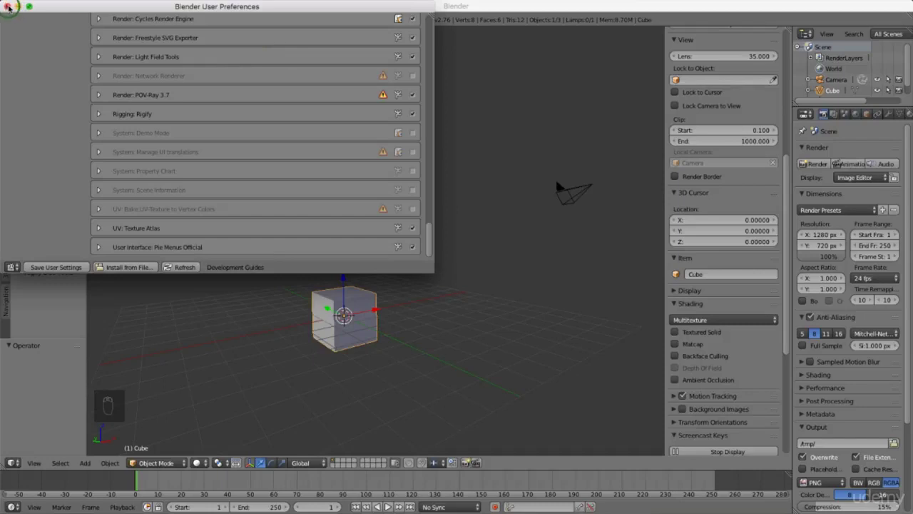
{"action": "left_click", "coordinate": [8, 7]}
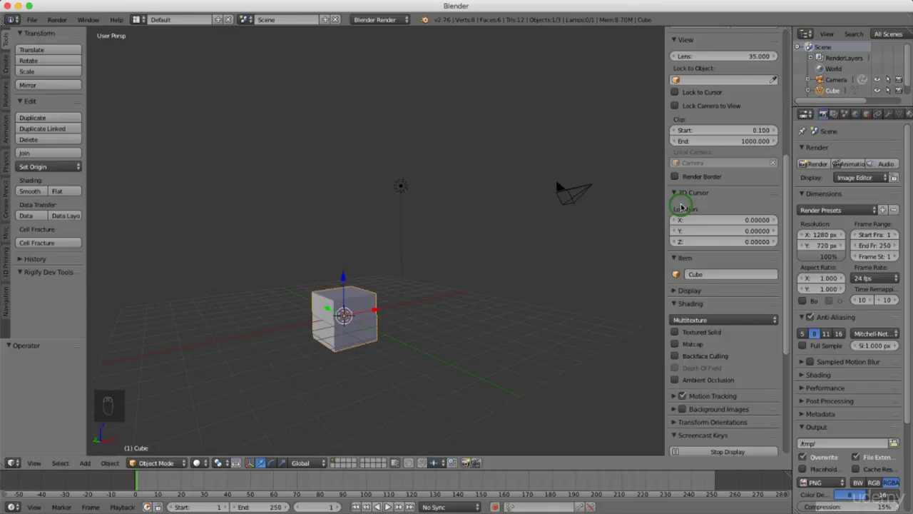
{"action": "key", "text": "n"}
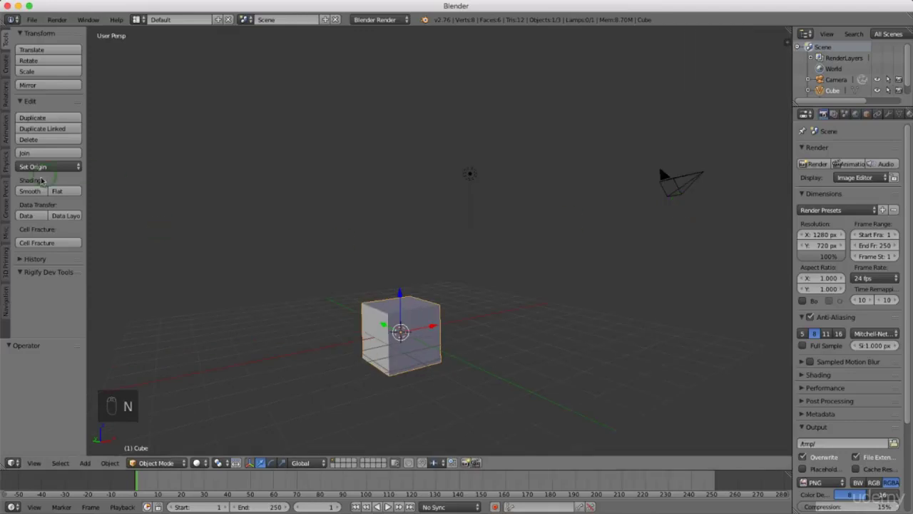
{"action": "key", "text": "t"}
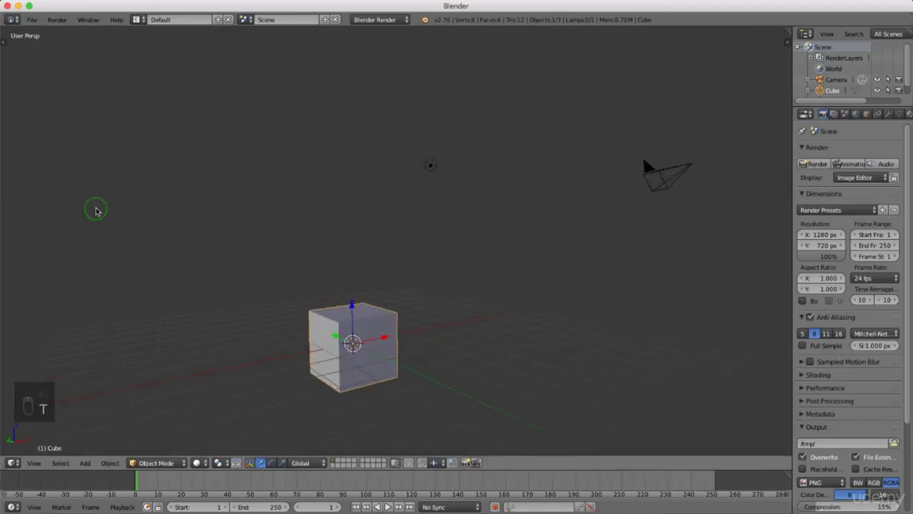
Step: Select the default cube and delete it from the scene
{"action": "left_click", "coordinate": [363, 339]}
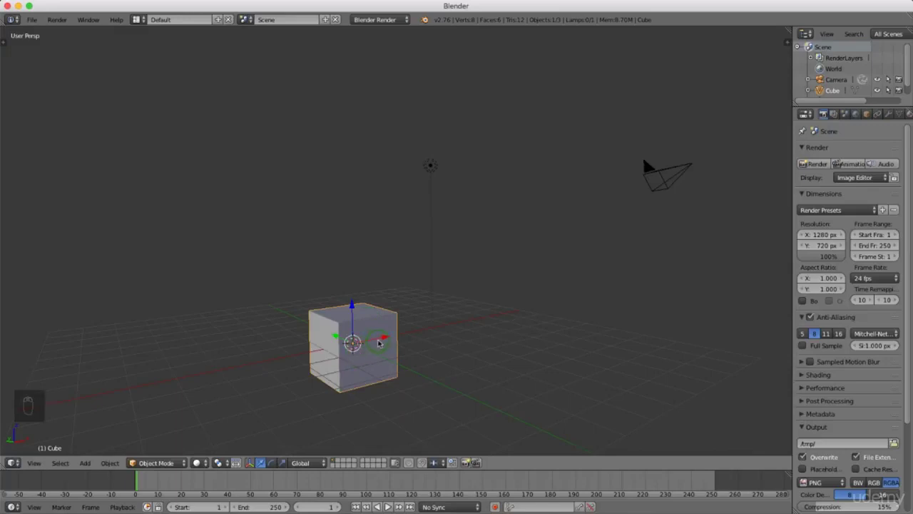
{"action": "key", "text": "Delete"}
{"action": "left_click", "coordinate": [379, 343]}
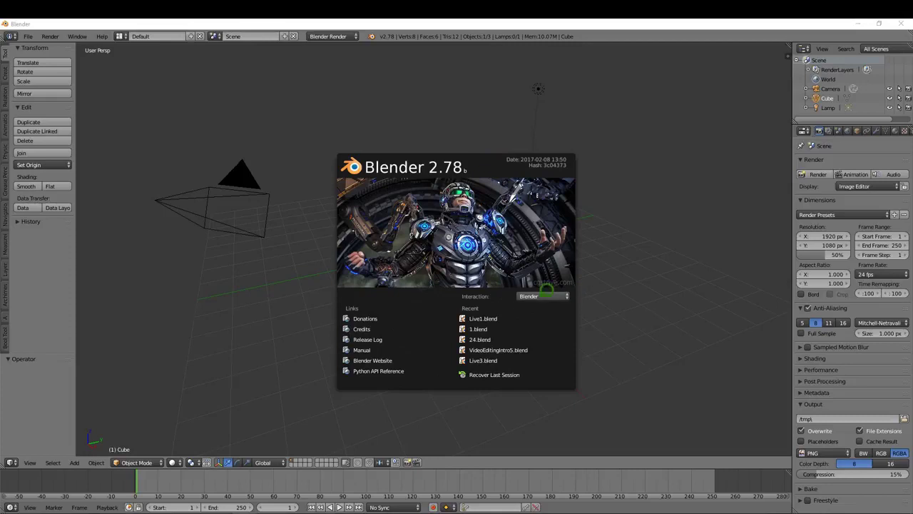
Step: View the Interaction presets on the 2.78 splash screen, then dismiss it
{"action": "left_click", "coordinate": [555, 294]}
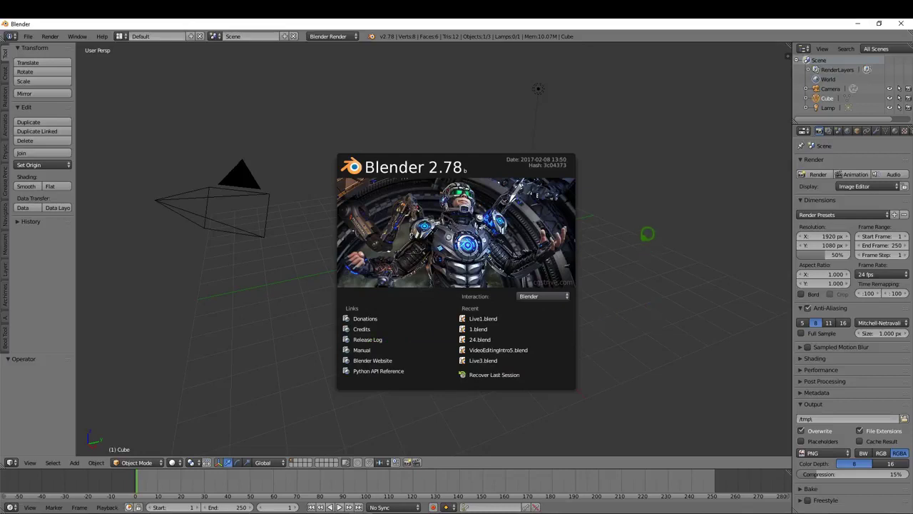
{"action": "left_click", "coordinate": [647, 234]}
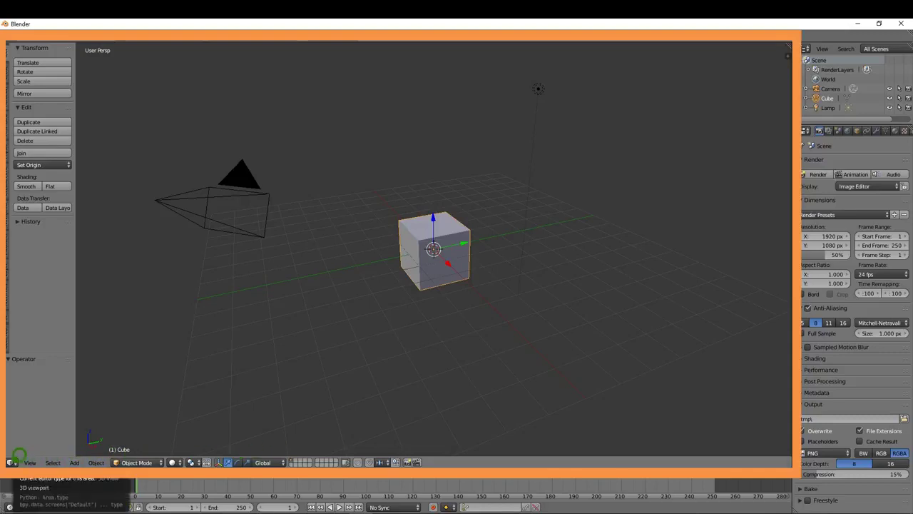
Step: Switch the main editor to a Timeline, then back to the 3D View
{"action": "left_click", "coordinate": [12, 462]}
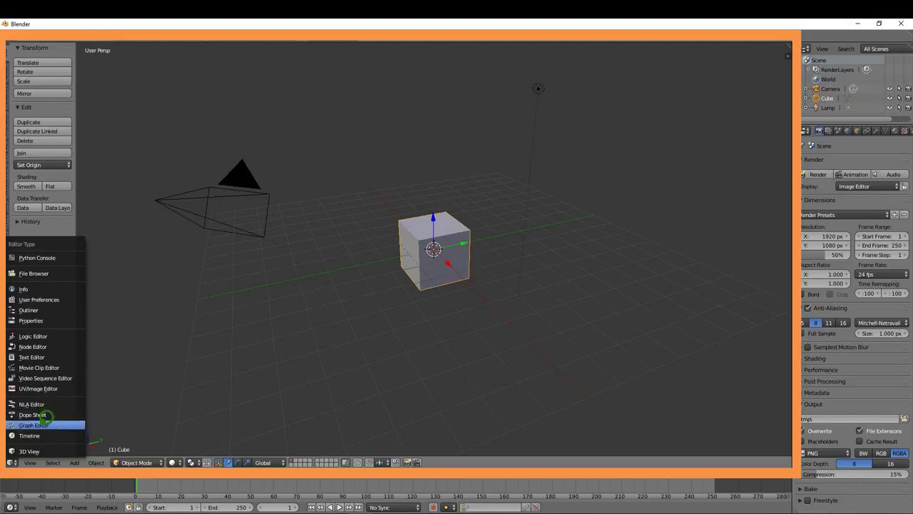
{"action": "left_click", "coordinate": [32, 435]}
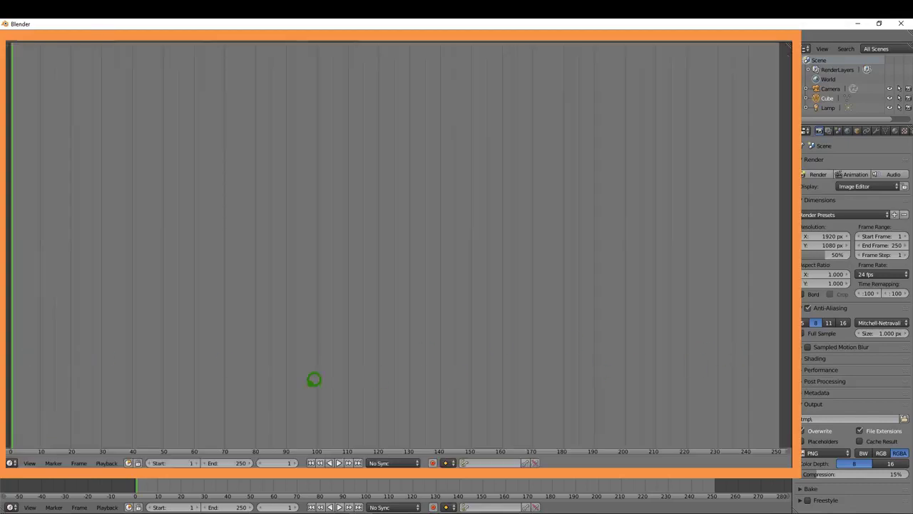
{"action": "left_click", "coordinate": [11, 463]}
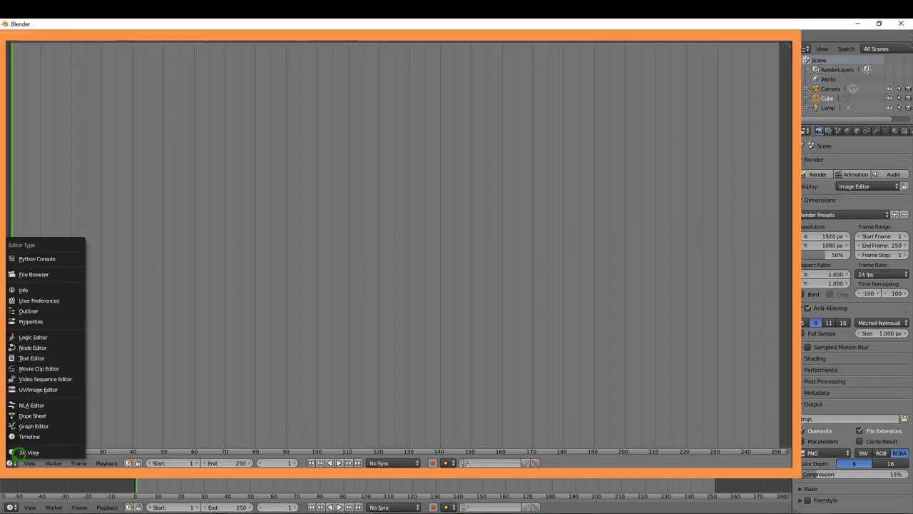
{"action": "left_click", "coordinate": [30, 452]}
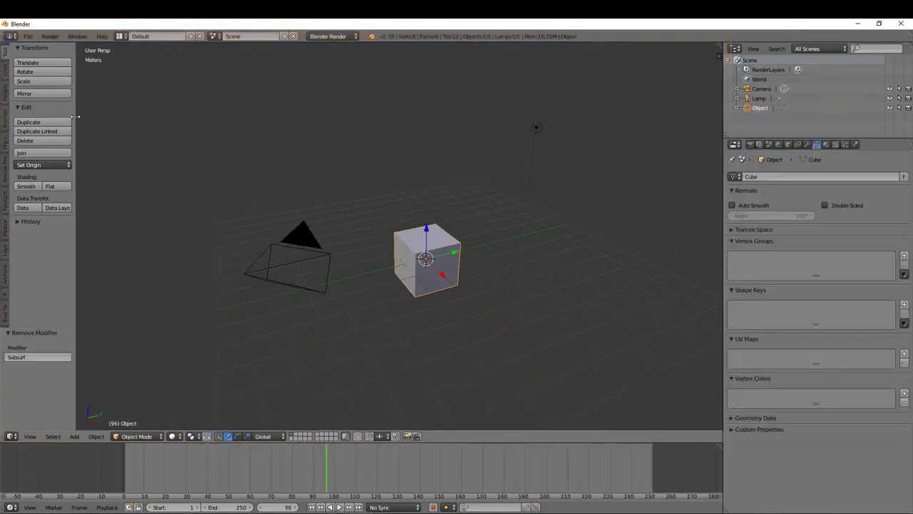
Step: Widen the tool shelf, browse the Archimesh and Layers tabs, then return to the Tools tab
{"action": "left_click_drag", "start_coordinate": [75, 116], "coordinate": [160, 120]}
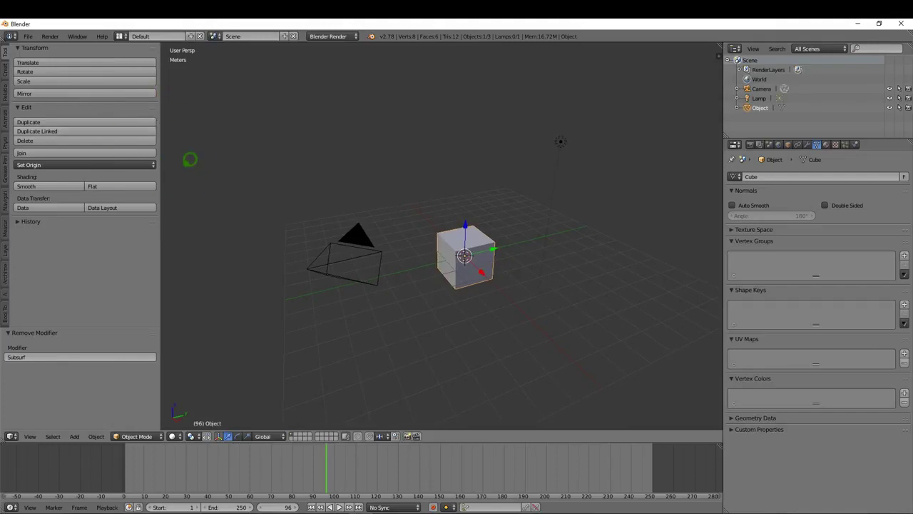
{"action": "key", "text": "t"}
{"action": "key", "text": "t"}
{"action": "left_click", "coordinate": [10, 265]}
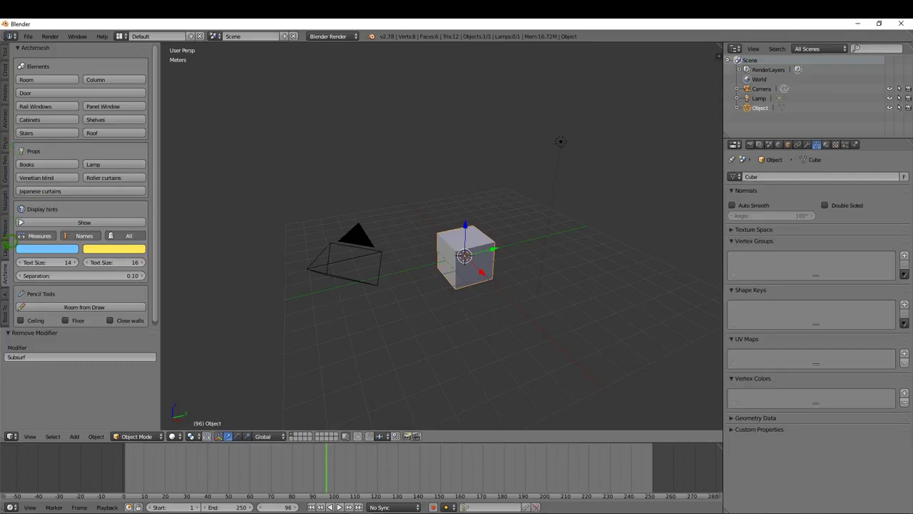
{"action": "left_click", "coordinate": [8, 244]}
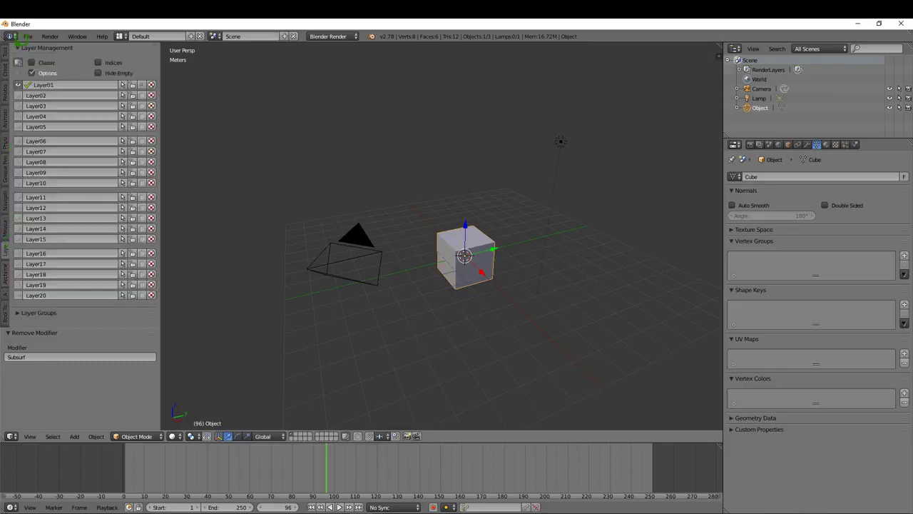
{"action": "left_click", "coordinate": [33, 48]}
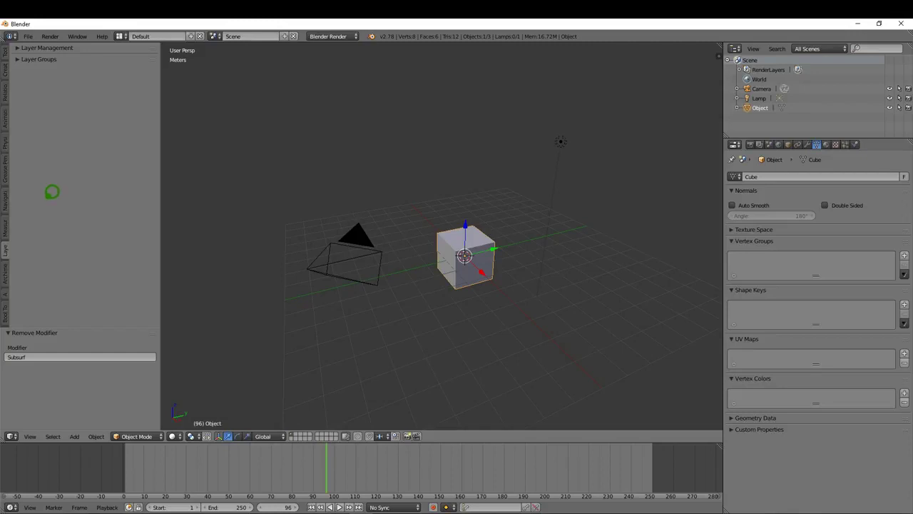
{"action": "left_click", "coordinate": [5, 51]}
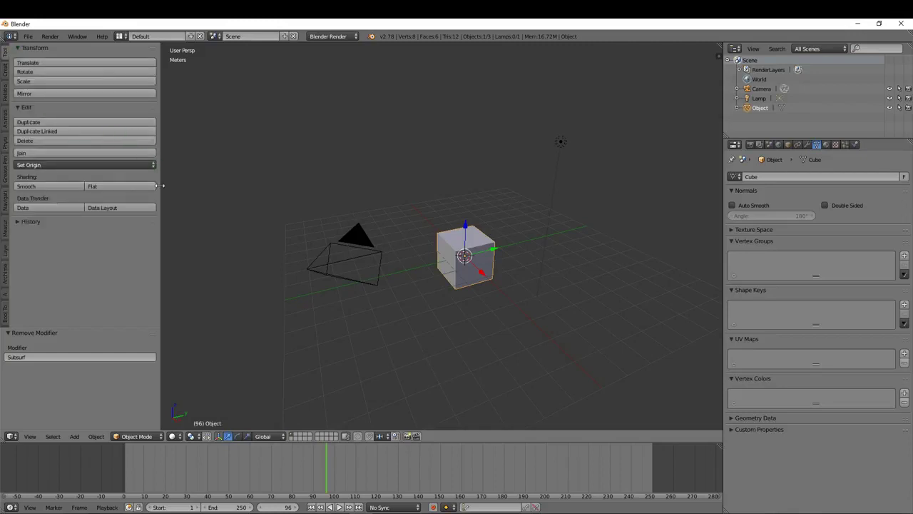
Step: Narrow the tool shelf and show a wider 3D View Properties side panel
{"action": "left_click_drag", "start_coordinate": [160, 186], "coordinate": [107, 177]}
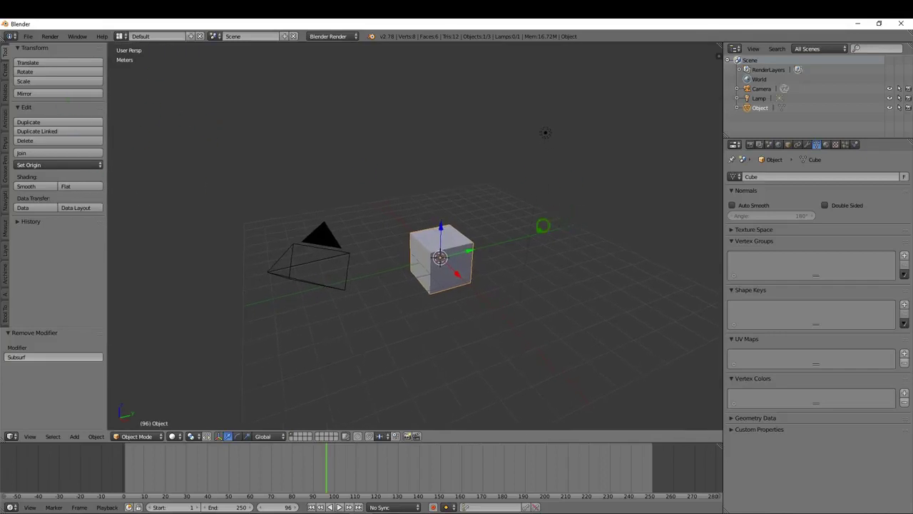
{"action": "key", "text": "n"}
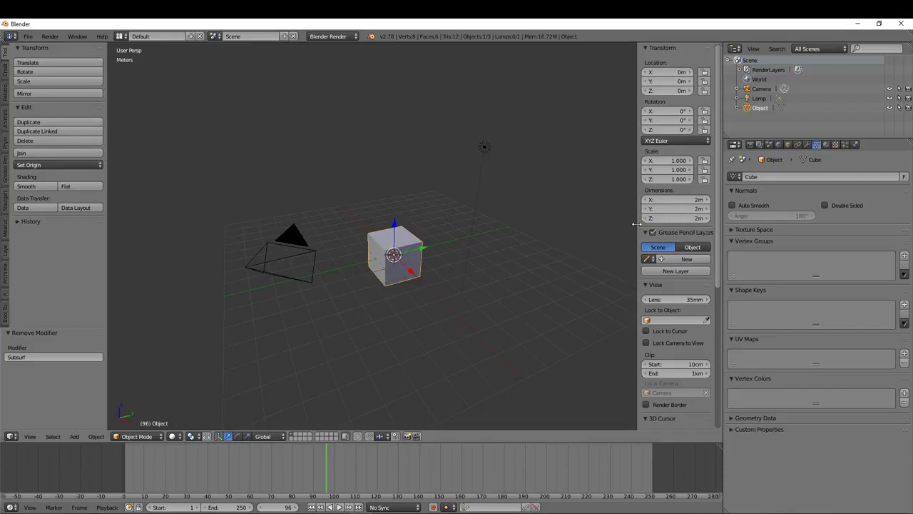
{"action": "left_click_drag", "start_coordinate": [635, 224], "coordinate": [565, 230]}
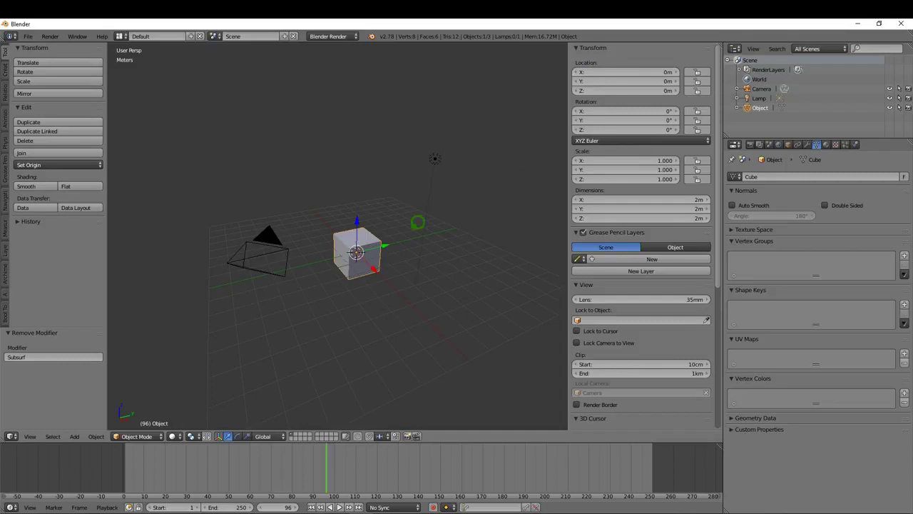
Step: Try the cube's Location, Rotation and Scale X fields, then cancel an interactive scale
{"action": "left_click_drag", "start_coordinate": [597, 64], "coordinate": [630, 64]}
{"action": "mouse_move", "coordinate": [610, 110]}
{"action": "left_mouse_down"}
{"action": "mouse_move", "coordinate": [642, 110]}
{"action": "mouse_move", "coordinate": [592, 110]}
{"action": "mouse_move", "coordinate": [611, 111]}
{"action": "left_mouse_up"}
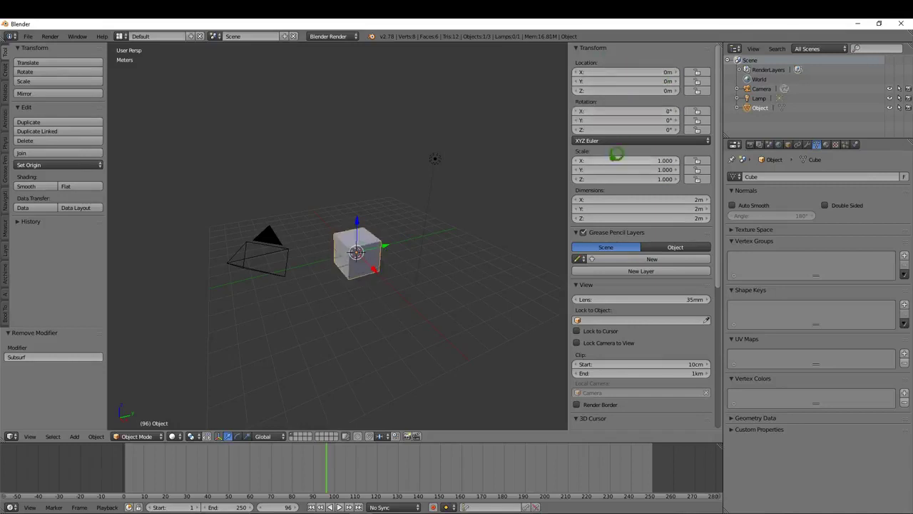
{"action": "mouse_move", "coordinate": [617, 159]}
{"action": "left_mouse_down"}
{"action": "mouse_move", "coordinate": [663, 159]}
{"action": "mouse_move", "coordinate": [616, 157]}
{"action": "left_mouse_up"}
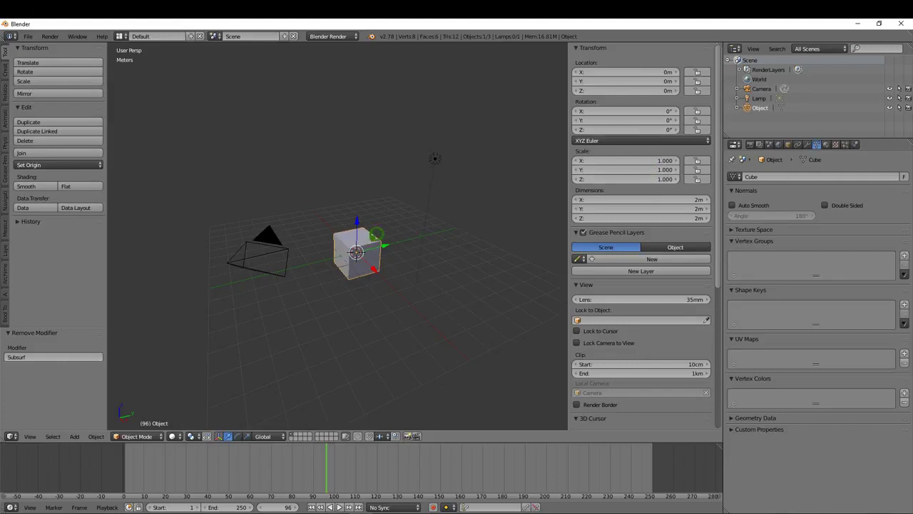
{"action": "key", "text": "s"}
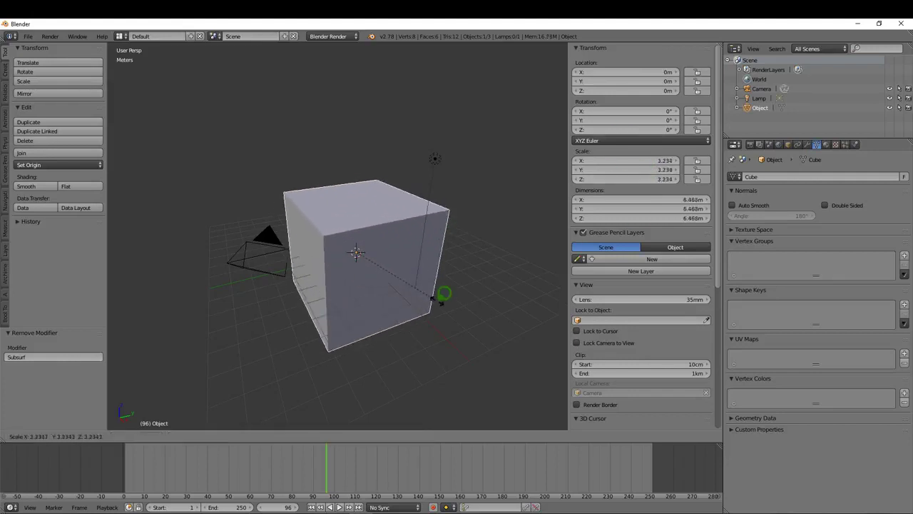
{"action": "key", "text": "Escape"}
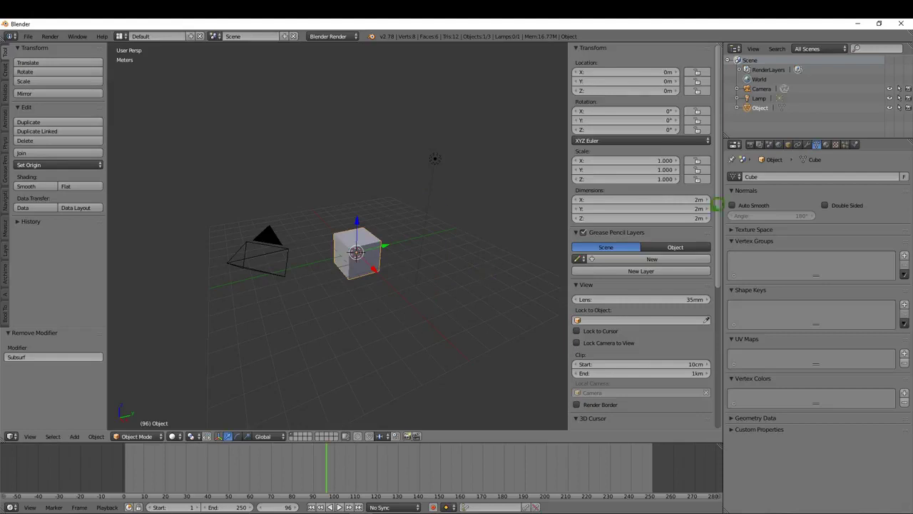
Step: Enable Background Images and the Motion Tracking display in the side panel
{"action": "scroll", "coordinate": [713, 281], "scroll_direction": "down", "scroll_amount": 8}
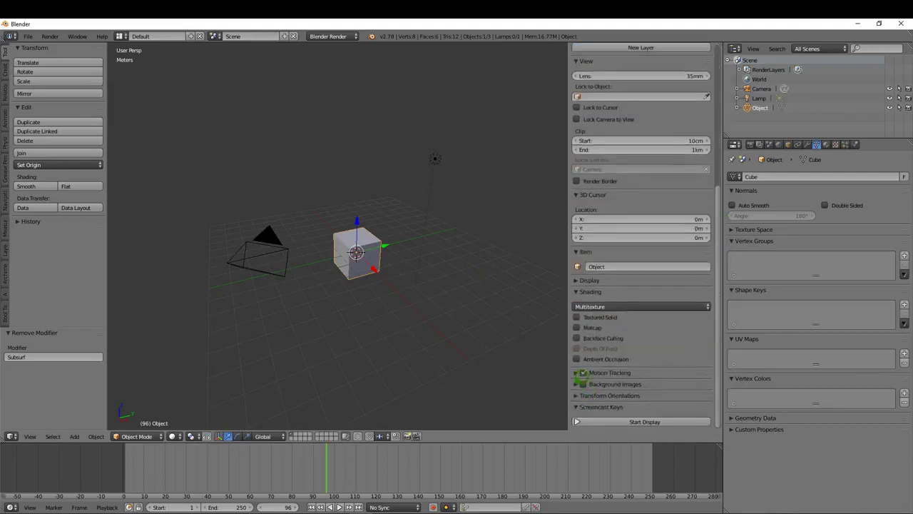
{"action": "left_click", "coordinate": [607, 384]}
{"action": "scroll", "coordinate": [642, 386], "scroll_direction": "down", "scroll_amount": 1}
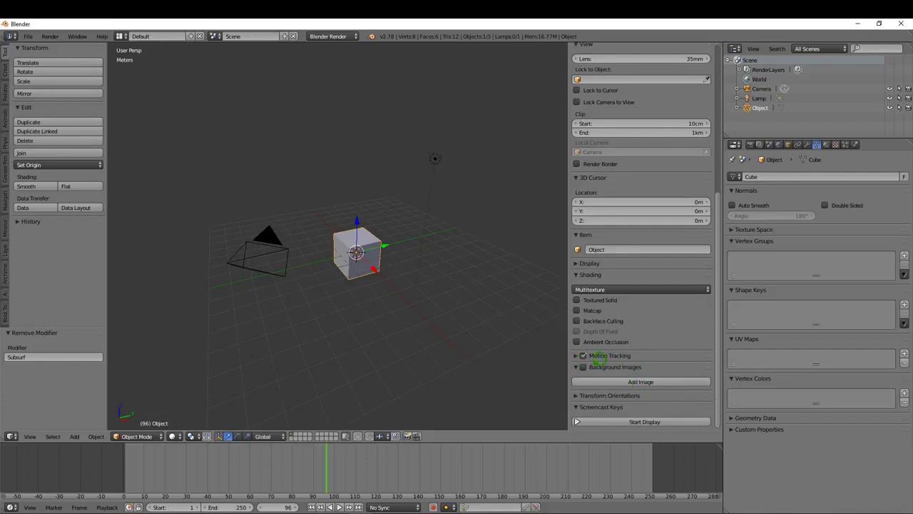
{"action": "left_click", "coordinate": [584, 366]}
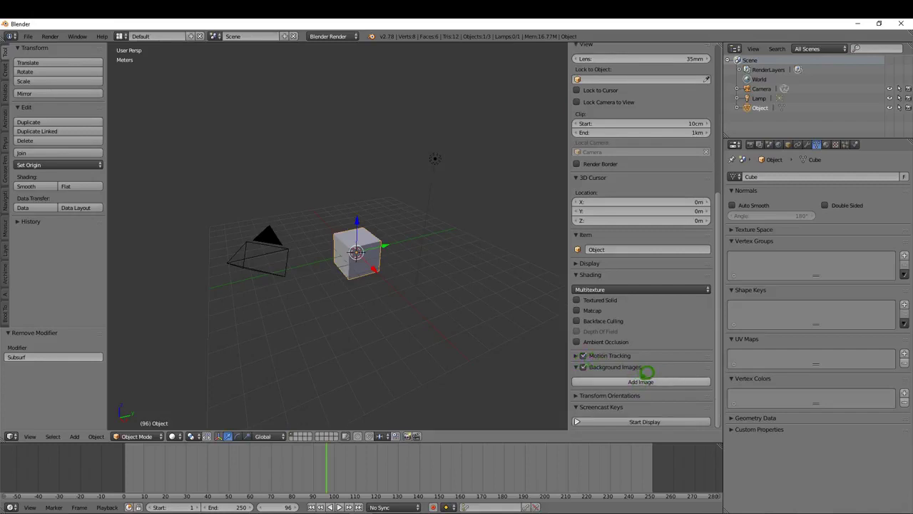
{"action": "left_click", "coordinate": [584, 355]}
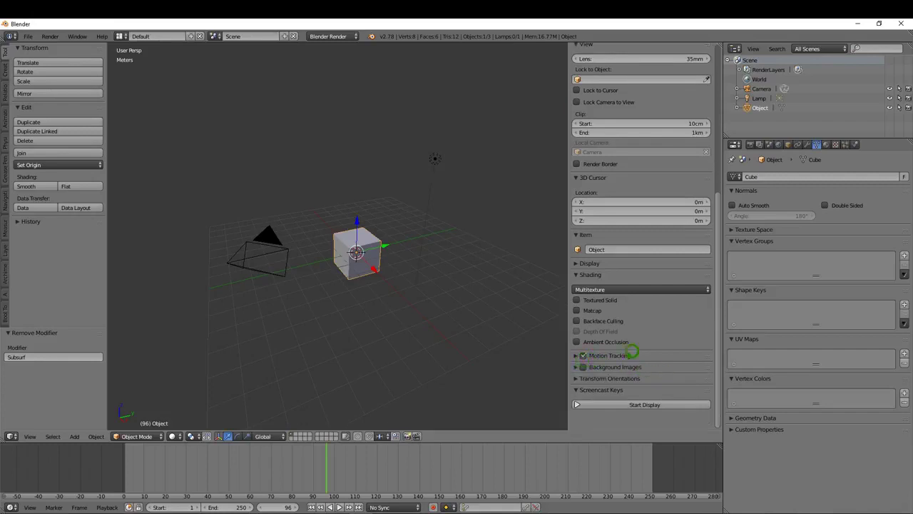
Step: In Display settings, toggle Grid Floor off and back on, enable Relationship Lines, then close the panel
{"action": "left_click", "coordinate": [582, 261]}
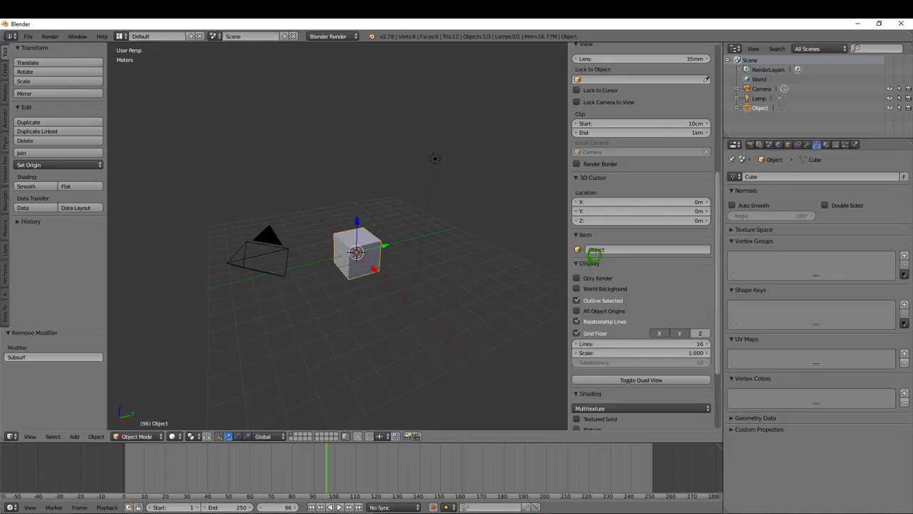
{"action": "left_click", "coordinate": [577, 332]}
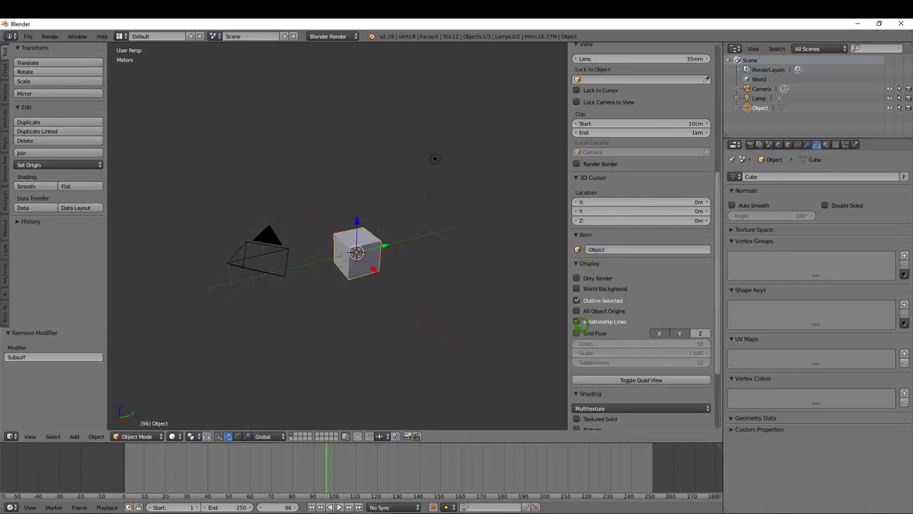
{"action": "left_click", "coordinate": [577, 332]}
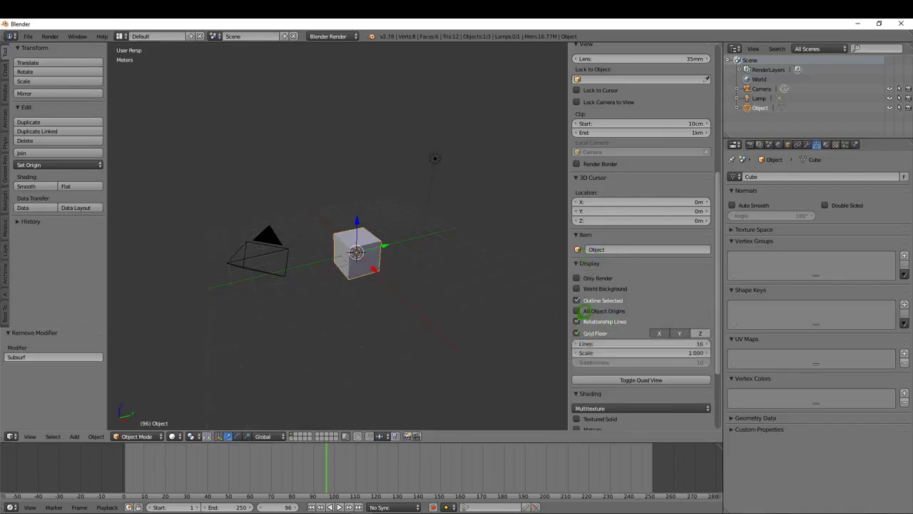
{"action": "left_click", "coordinate": [584, 320]}
{"action": "scroll", "coordinate": [674, 324], "scroll_direction": "up", "scroll_amount": 2}
{"action": "scroll", "coordinate": [675, 325], "scroll_direction": "up", "scroll_amount": 5}
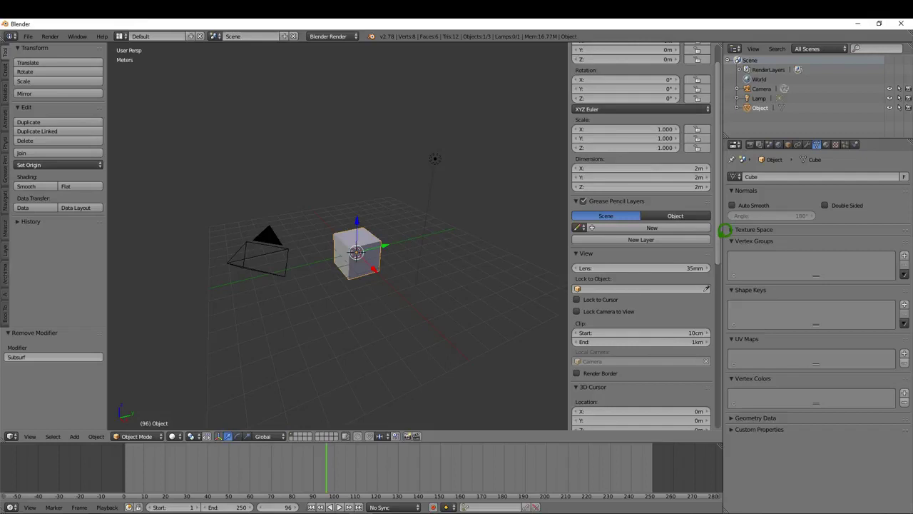
{"action": "scroll", "coordinate": [723, 214], "scroll_direction": "up", "scroll_amount": 1}
{"action": "scroll", "coordinate": [706, 196], "scroll_direction": "up", "scroll_amount": 1}
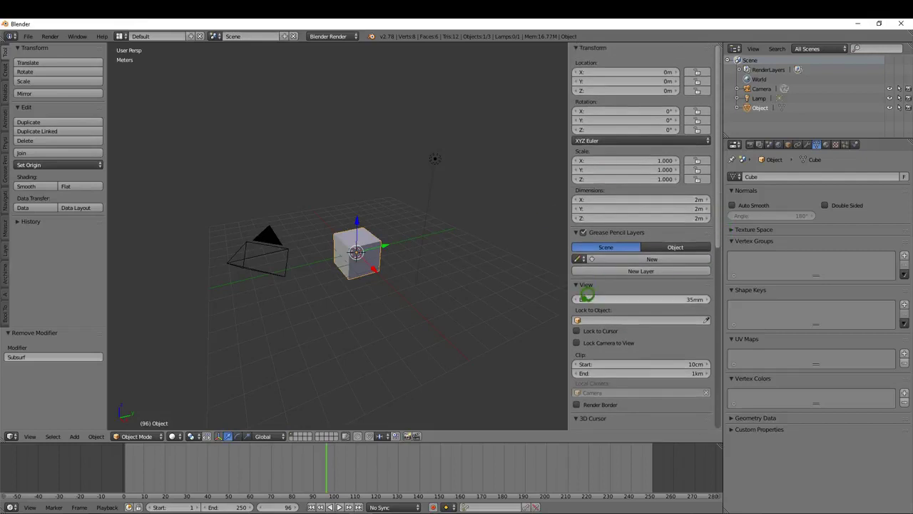
{"action": "key", "text": "n"}
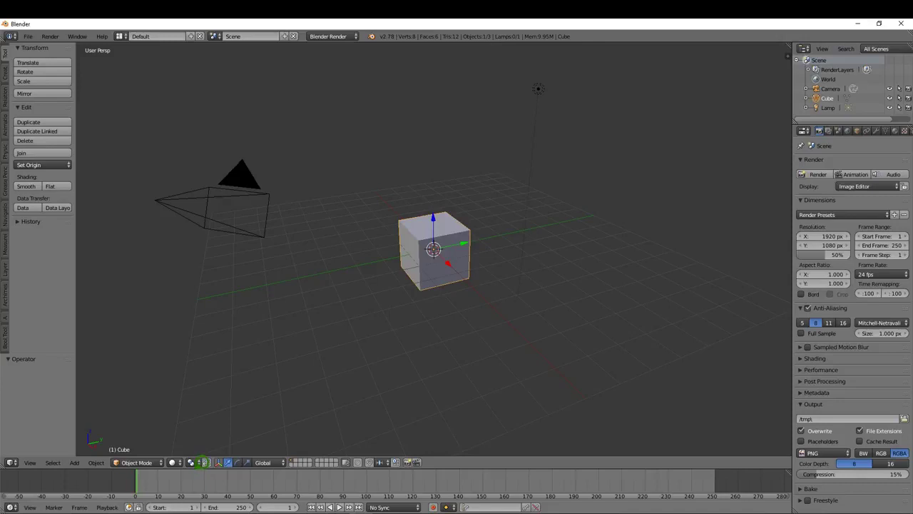
Step: Enlarge the timeline, play and scrub back to frame 1, stop, and restore the timeline size
{"action": "left_click_drag", "start_coordinate": [204, 461], "coordinate": [189, 403]}
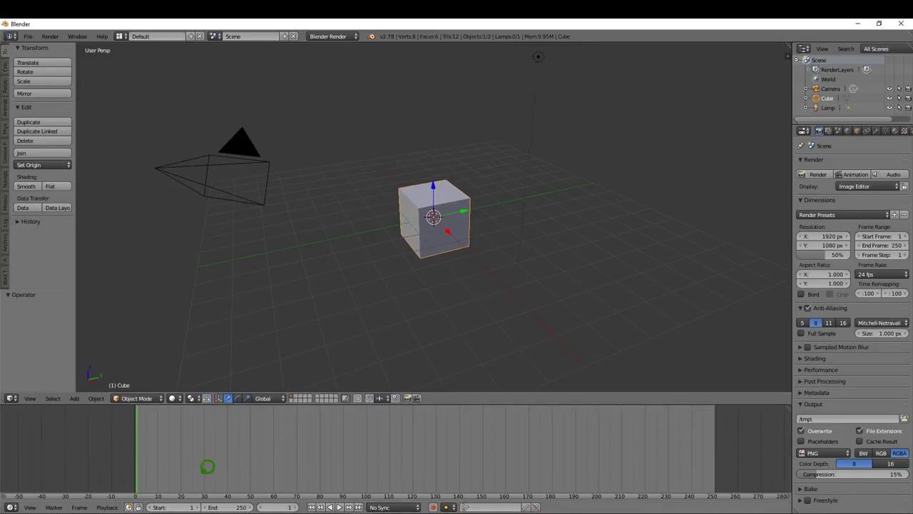
{"action": "left_click", "coordinate": [339, 506]}
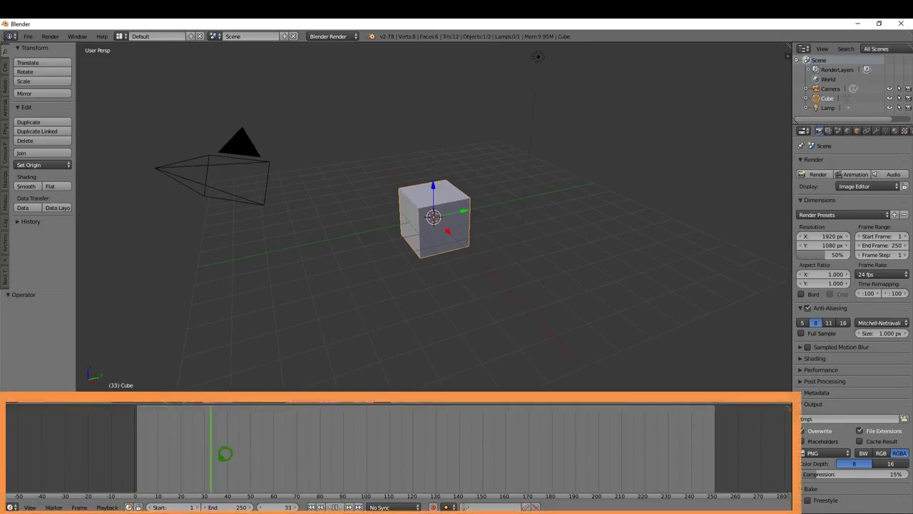
{"action": "left_click_drag", "start_coordinate": [225, 454], "coordinate": [145, 452]}
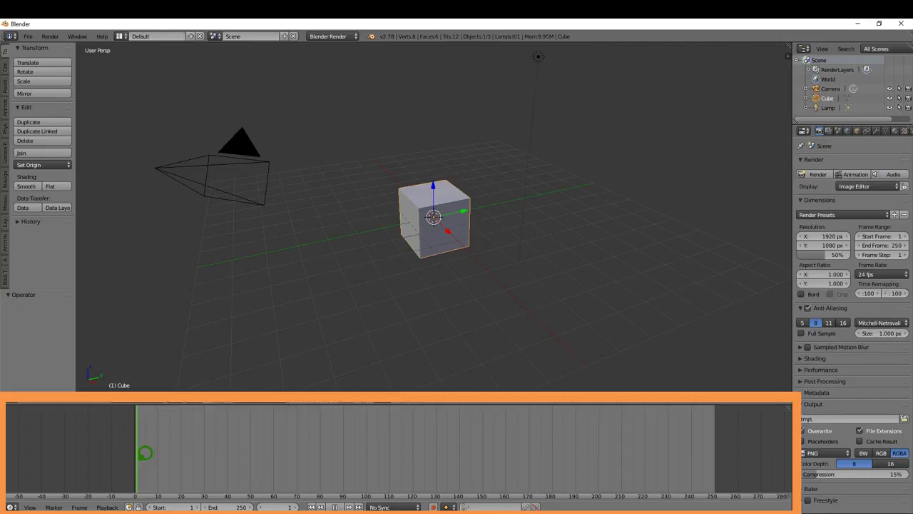
{"action": "key", "text": "alt+a"}
{"action": "left_click_drag", "start_coordinate": [336, 401], "coordinate": [337, 442]}
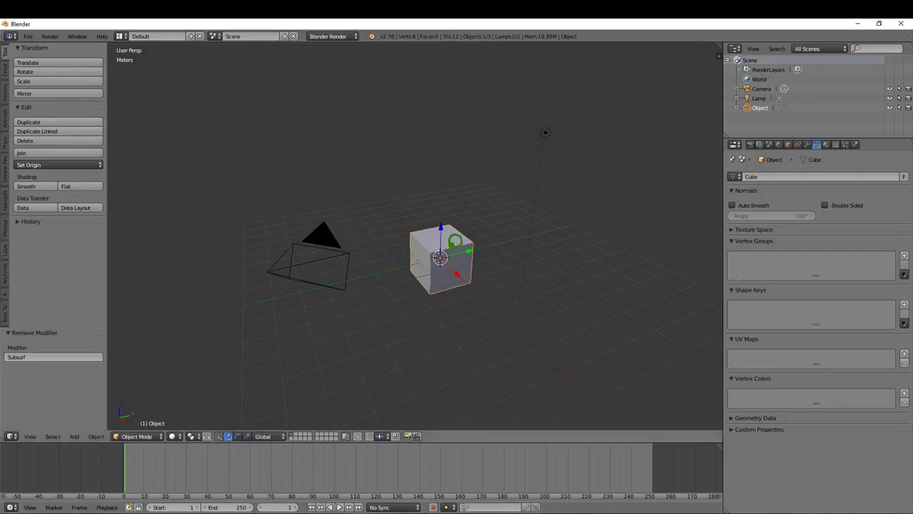
Step: Insert a LocRot keyframe on the cube and play the animation back with Alt+A
{"action": "key", "text": "i"}
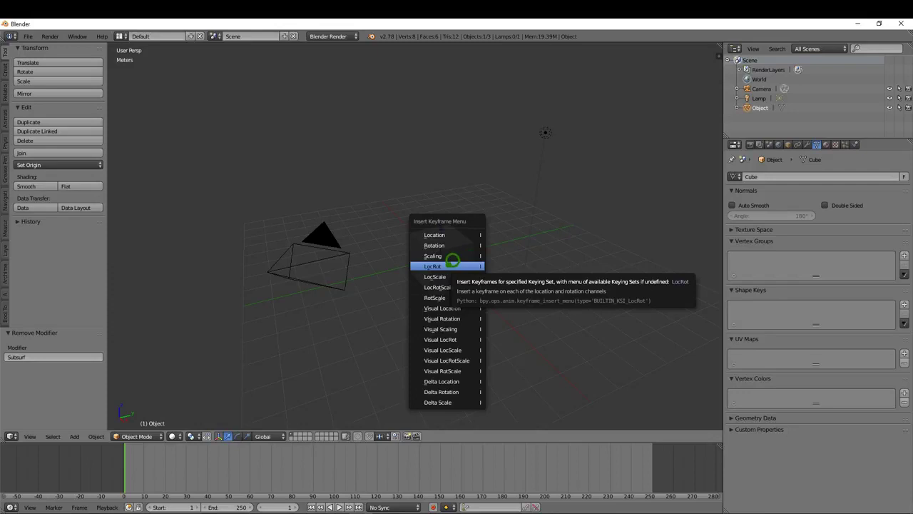
{"action": "left_click", "coordinate": [452, 265]}
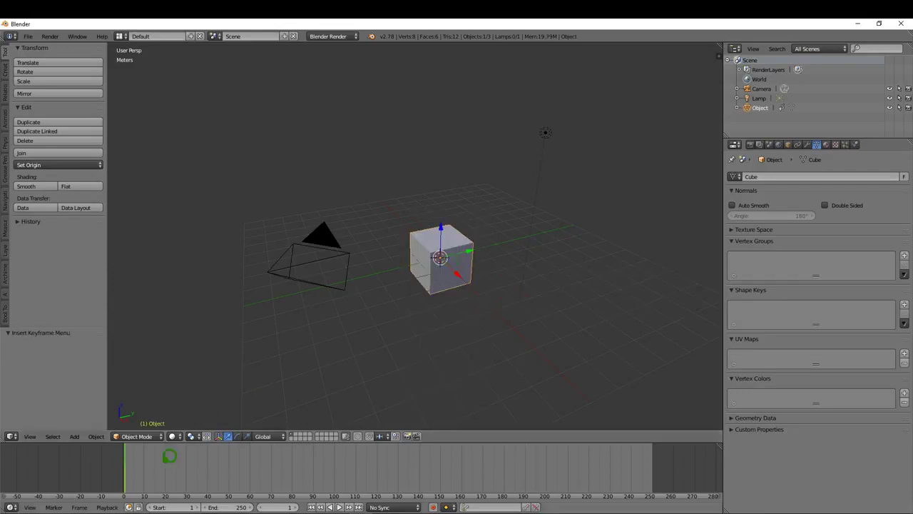
{"action": "key", "text": "alt+a"}
{"action": "key", "text": "alt+a"}
{"action": "key", "text": "shift+alt+a"}
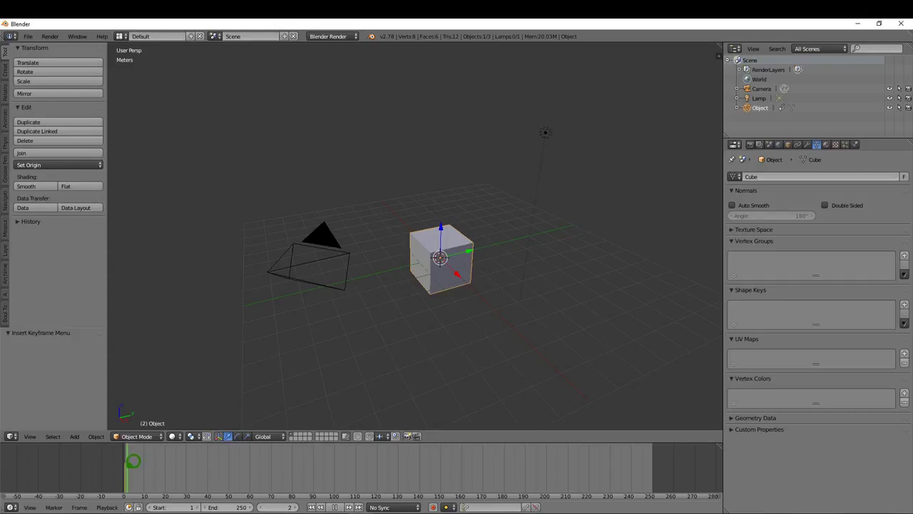
{"action": "key", "text": "alt+a"}
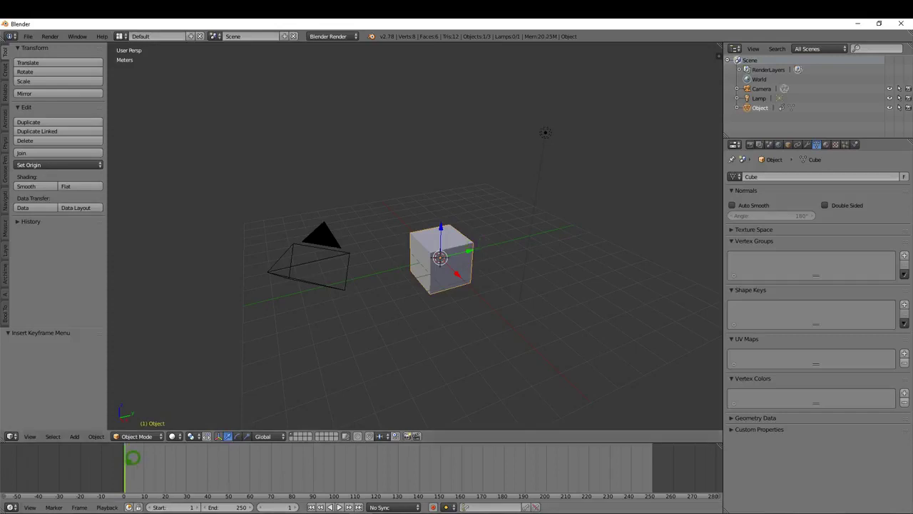
{"action": "key", "text": "alt+a"}
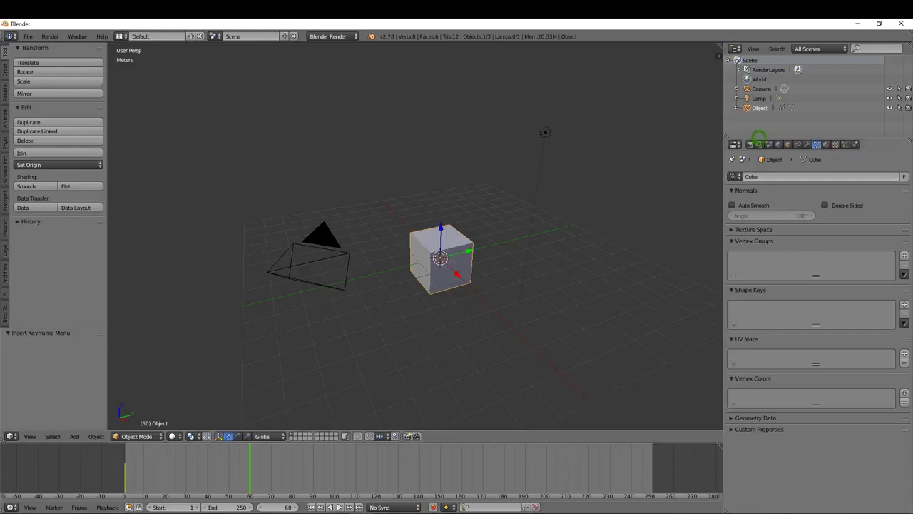
Step: Confirm the 24 fps frame rate, then turn on Show Seconds for the timeline ruler
{"action": "left_click", "coordinate": [754, 143]}
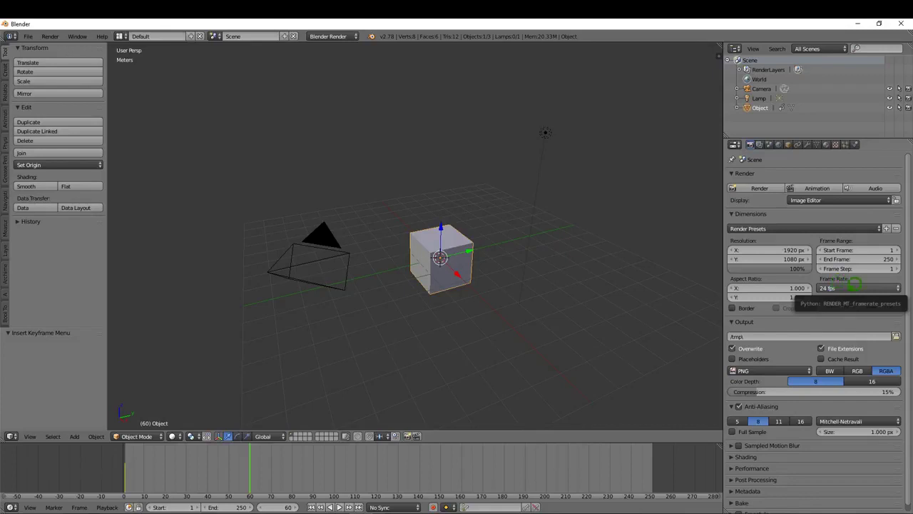
{"action": "left_click", "coordinate": [878, 285]}
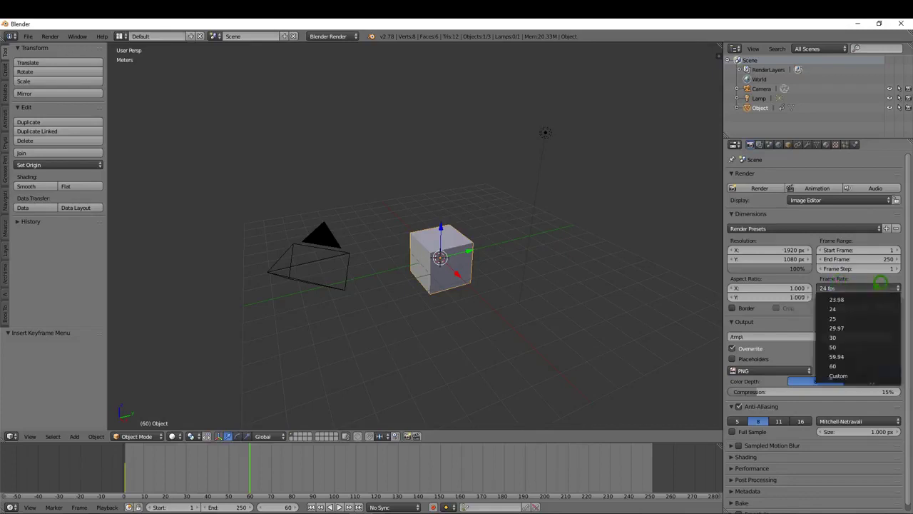
{"action": "left_click", "coordinate": [881, 284]}
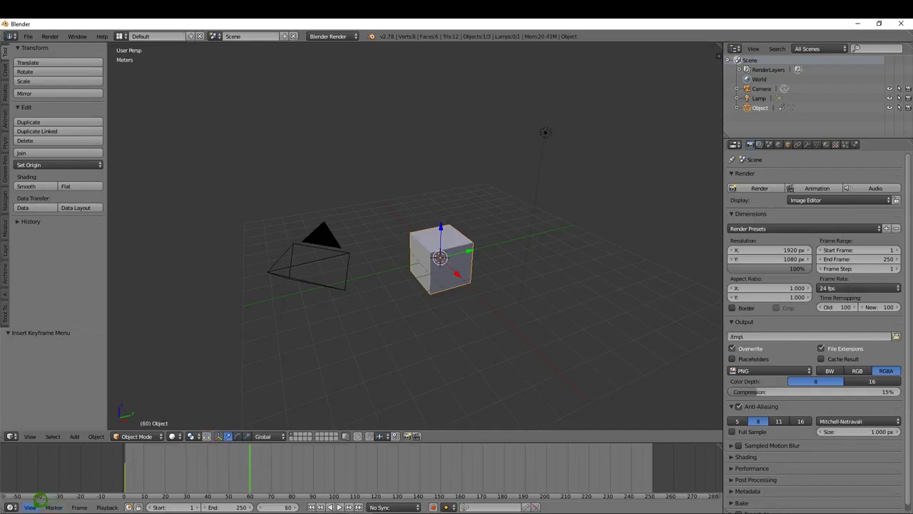
{"action": "left_click", "coordinate": [31, 505]}
{"action": "left_click", "coordinate": [48, 491]}
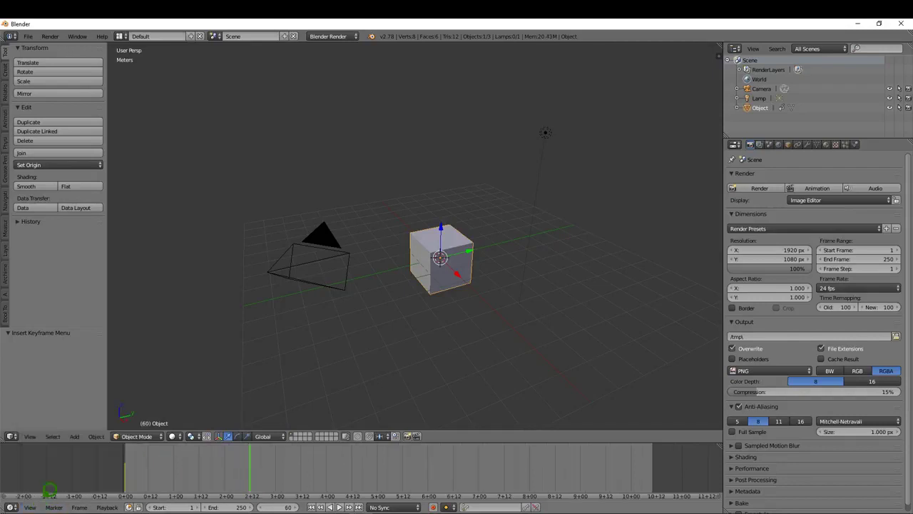
Step: Slide the cube along Y and then X, and rotate it about -60° around Z
{"action": "key", "text": "g"}
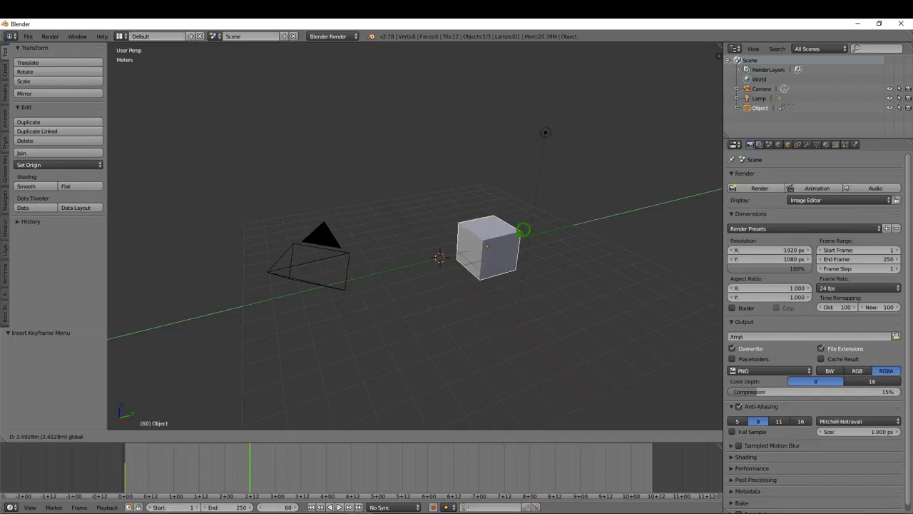
{"action": "key", "text": "y"}
{"action": "key", "text": "Return"}
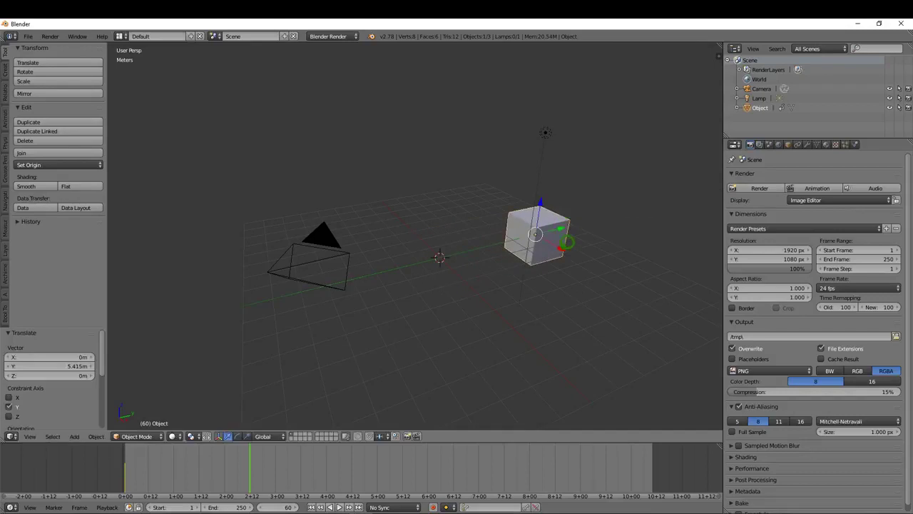
{"action": "key", "text": "g"}
{"action": "key", "text": "x"}
{"action": "left_click", "coordinate": [605, 270]}
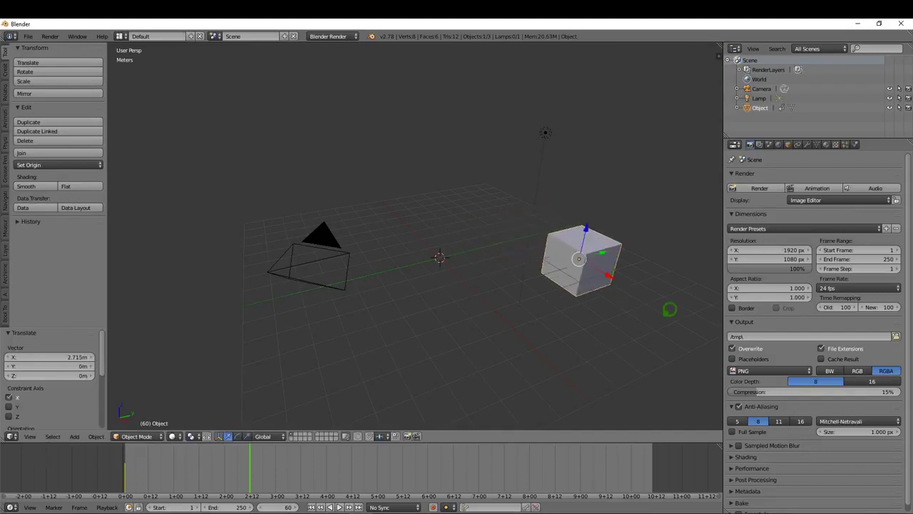
{"action": "key", "text": "r"}
{"action": "key", "text": "z"}
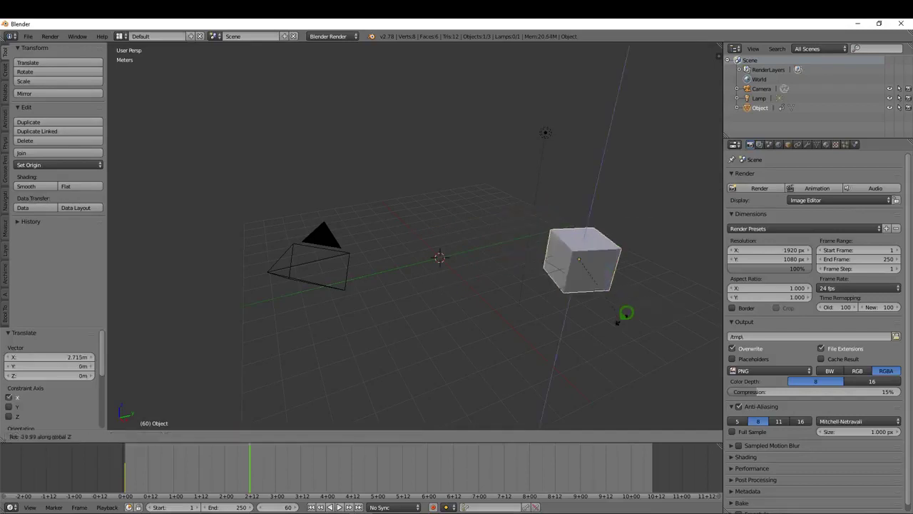
{"action": "left_click", "coordinate": [581, 309]}
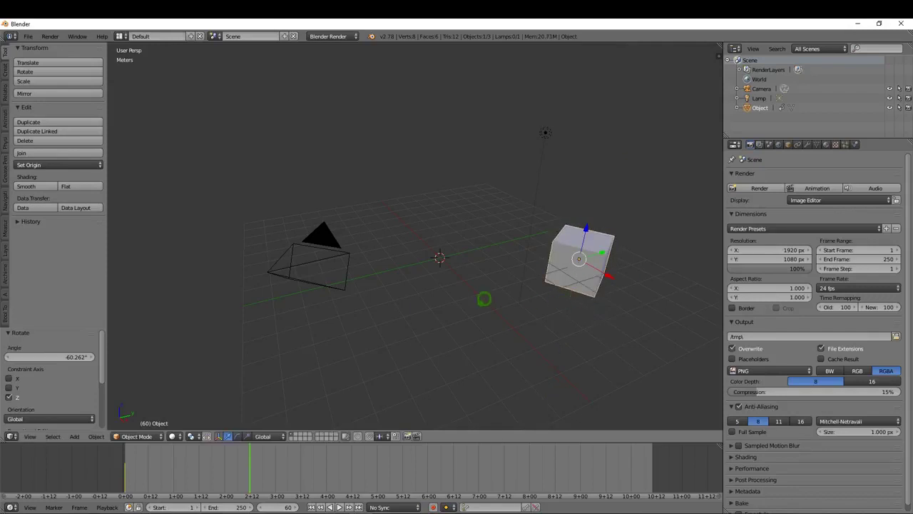
Step: Insert a transform keyframe for the cube, then play the animation from frame 1 and return to frame 1
{"action": "key", "text": "i"}
{"action": "left_click", "coordinate": [452, 300]}
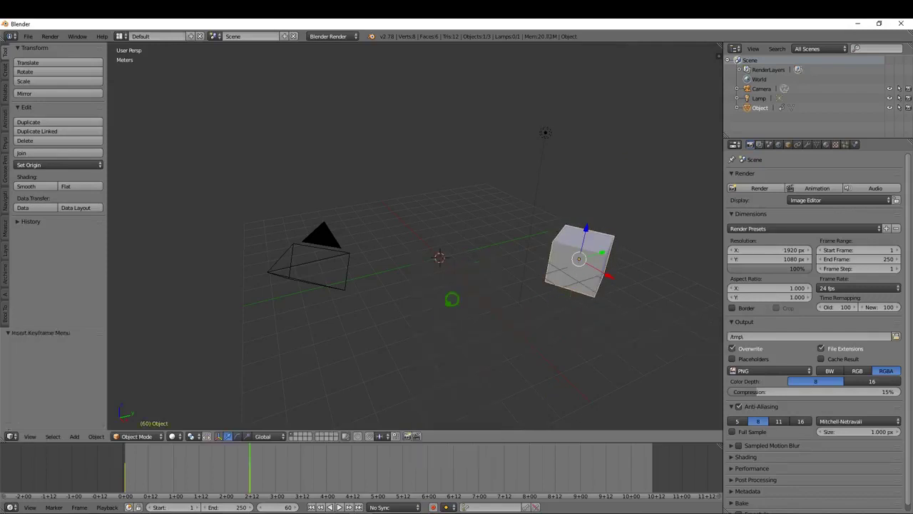
{"action": "left_click", "coordinate": [312, 506]}
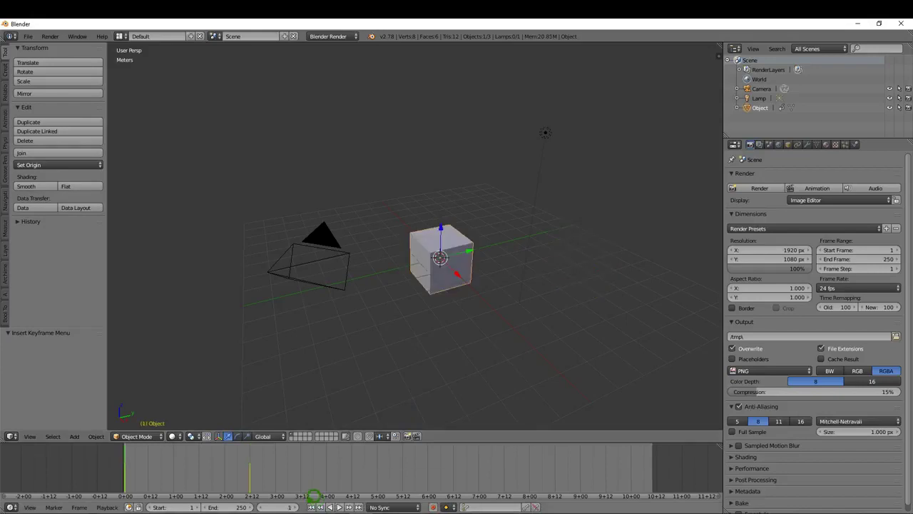
{"action": "left_click", "coordinate": [341, 505]}
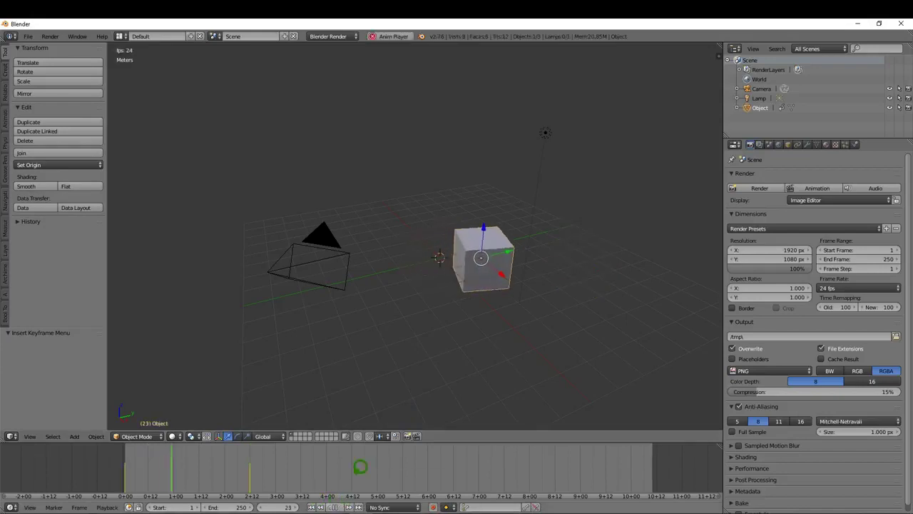
{"action": "left_click", "coordinate": [341, 505]}
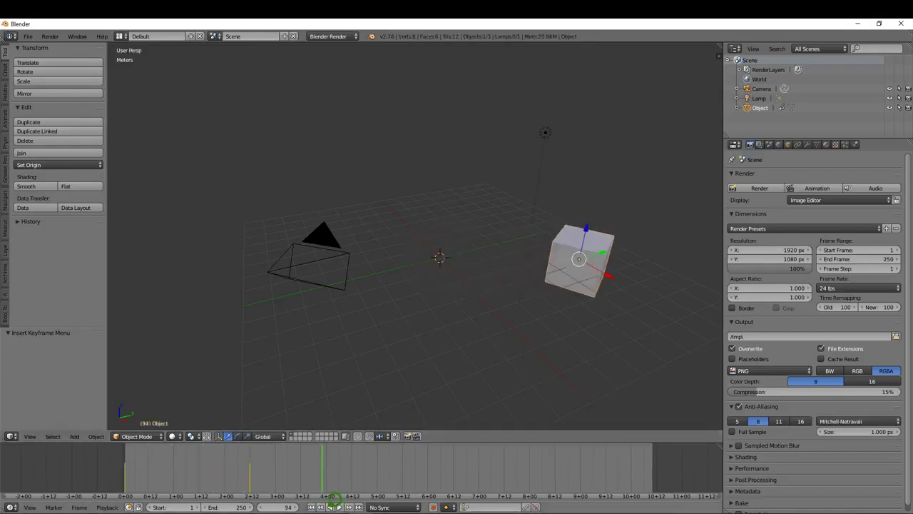
{"action": "left_click", "coordinate": [313, 505]}
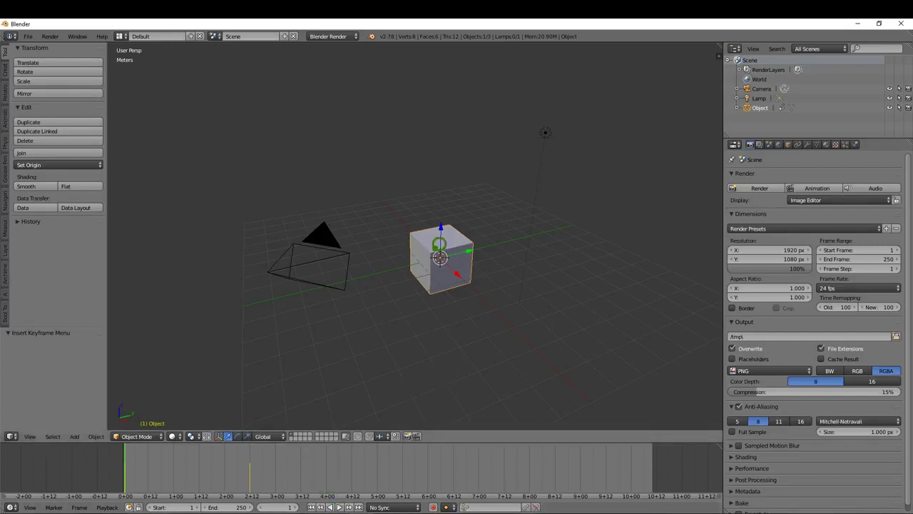
Step: Delete the cube's keyframes at the current frame and at frame 60, then scrub to frame 4
{"action": "key", "text": "alt+i"}
{"action": "left_click", "coordinate": [488, 287]}
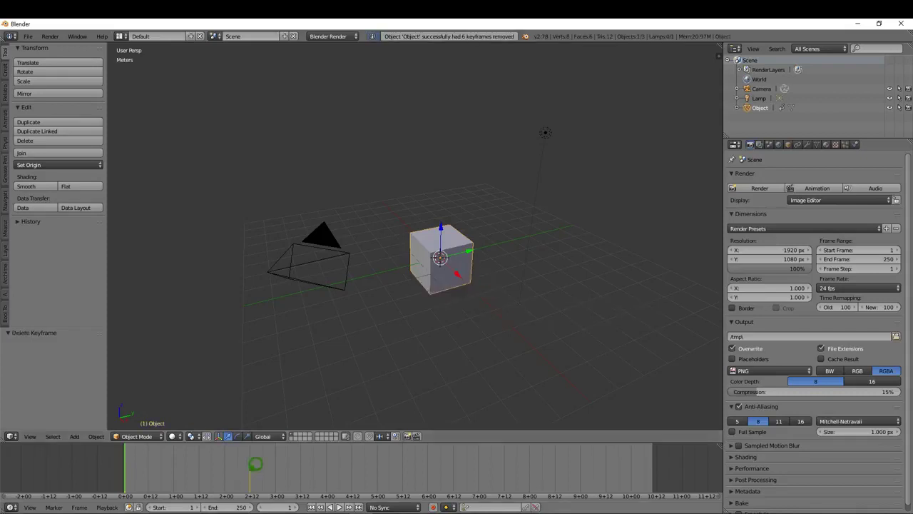
{"action": "left_click", "coordinate": [257, 461]}
{"action": "key", "text": "alt+i"}
{"action": "left_click", "coordinate": [531, 282]}
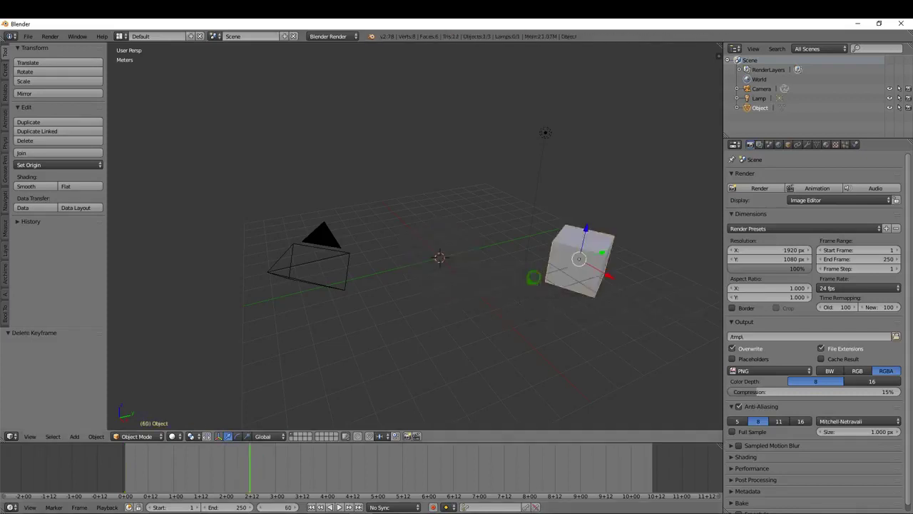
{"action": "left_click_drag", "start_coordinate": [253, 452], "coordinate": [131, 450]}
Step: In the N panel, set the cube's Location X and Y and Rotation Z and Y to 0
{"action": "key", "text": "n"}
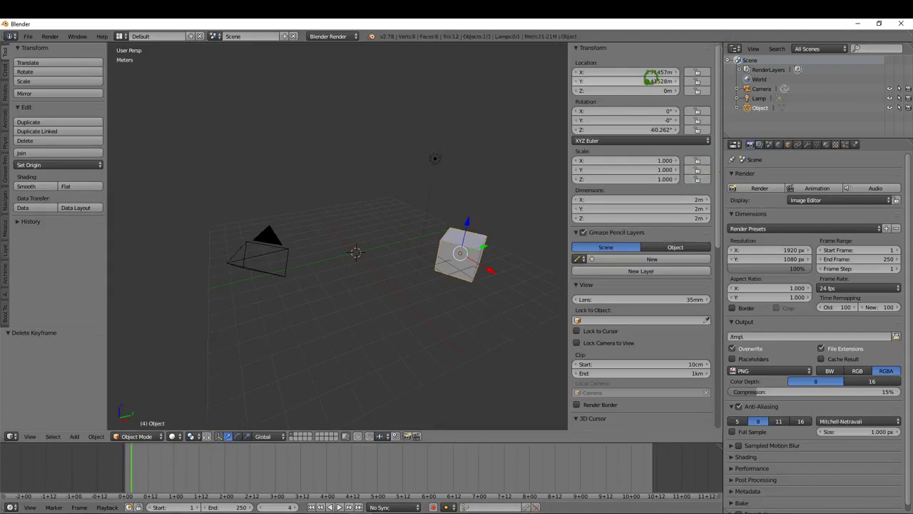
{"action": "left_click", "coordinate": [641, 71]}
{"action": "type", "text": "0"}
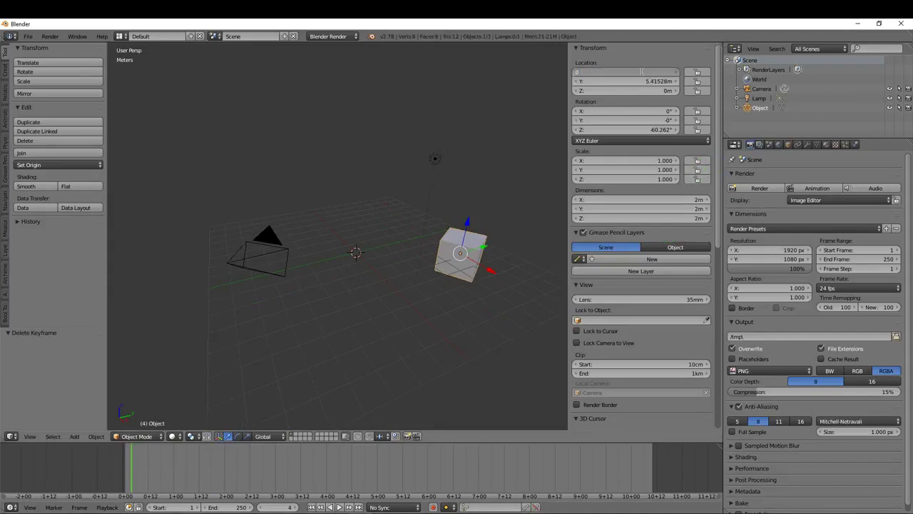
{"action": "key", "text": "Tab"}
{"action": "type", "text": "0"}
{"action": "key", "text": "Return"}
{"action": "left_click", "coordinate": [655, 129]}
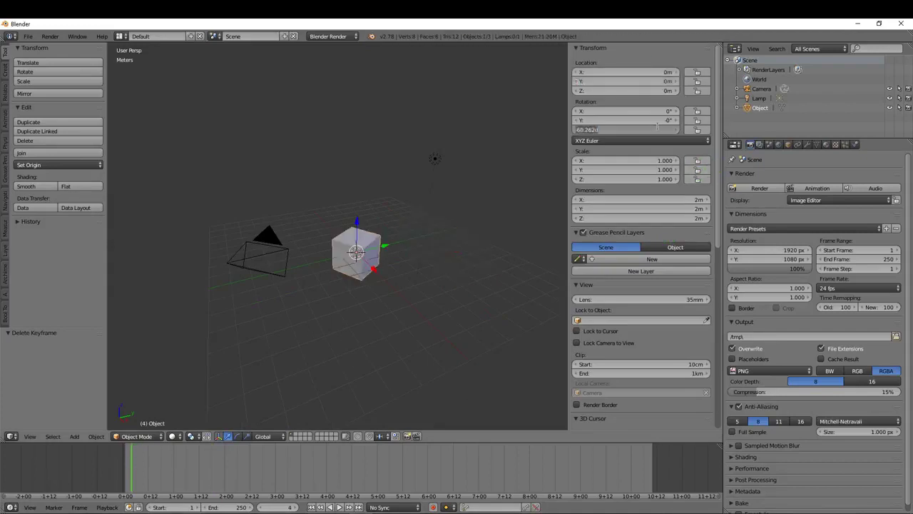
{"action": "type", "text": "0"}
{"action": "key", "text": "Return"}
{"action": "left_click", "coordinate": [663, 118]}
{"action": "type", "text": "0"}
{"action": "key", "text": "Return"}
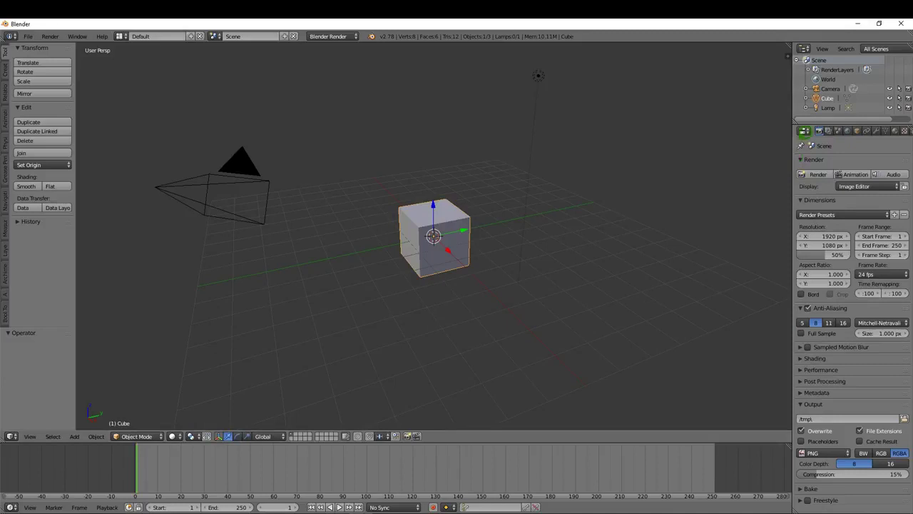
Step: Widen the properties area, set resolution scale to 100%, and move Output above Anti-Aliasing
{"action": "left_click_drag", "start_coordinate": [790, 148], "coordinate": [724, 147]}
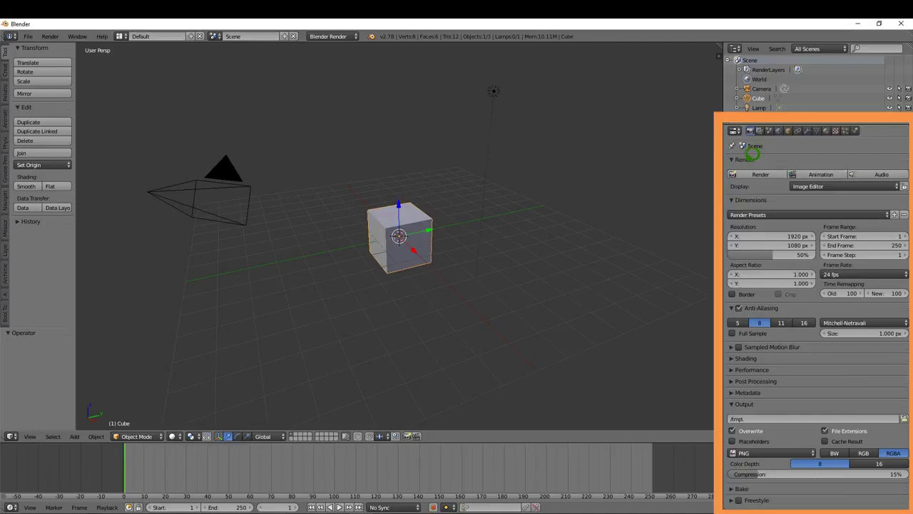
{"action": "left_click_drag", "start_coordinate": [784, 254], "coordinate": [816, 254]}
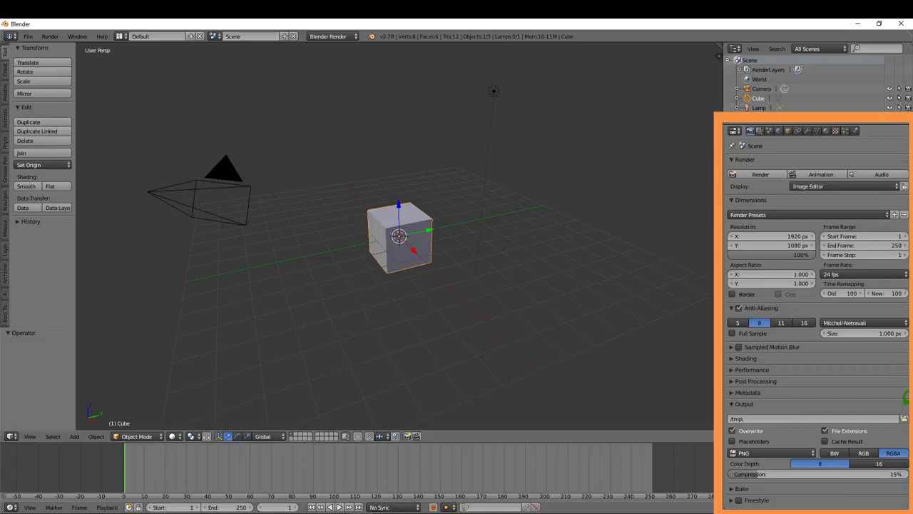
{"action": "left_click_drag", "start_coordinate": [905, 401], "coordinate": [902, 299]}
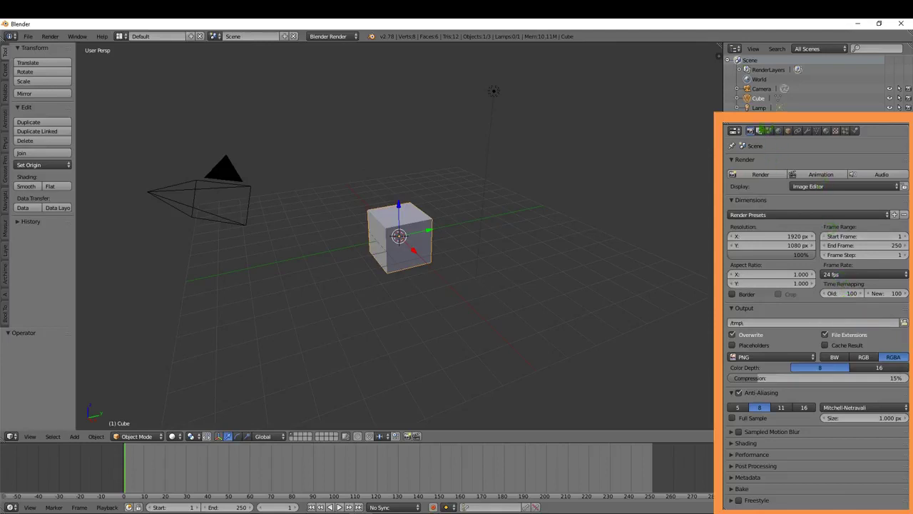
{"action": "left_click", "coordinate": [761, 131]}
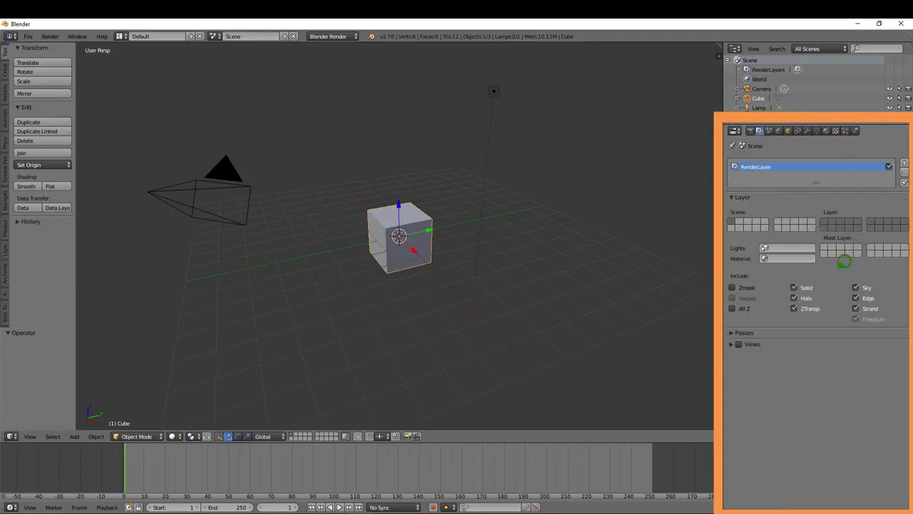
Step: In Scene settings, keep Camera as scene camera and angles in Degrees, set length units to Metric, then view World settings
{"action": "left_click", "coordinate": [771, 130]}
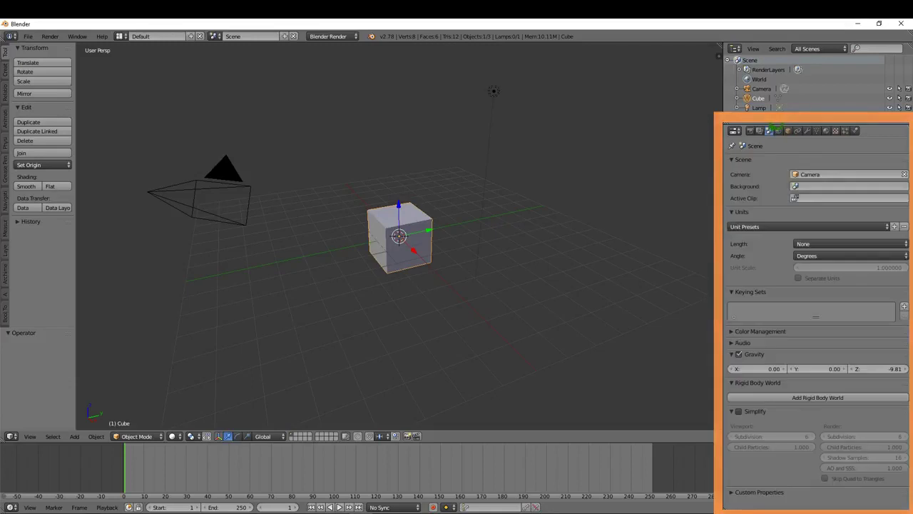
{"action": "left_click", "coordinate": [817, 174]}
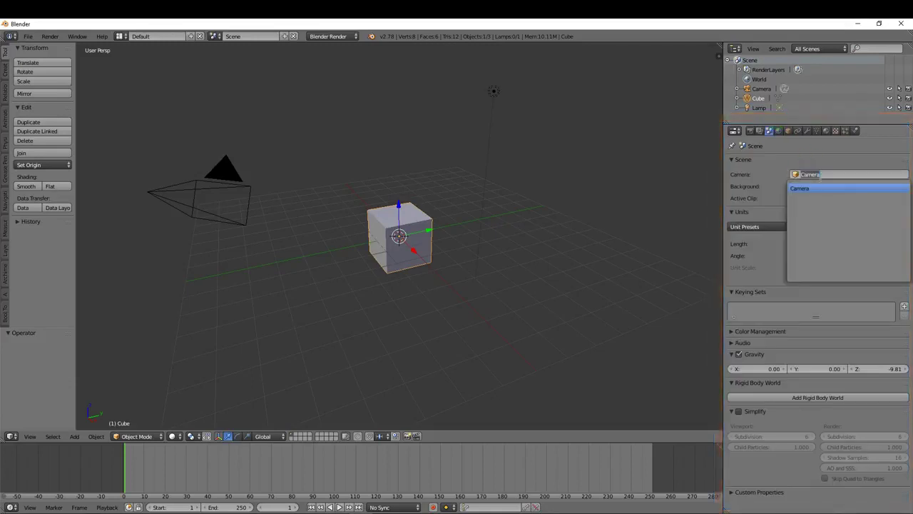
{"action": "left_click", "coordinate": [841, 148]}
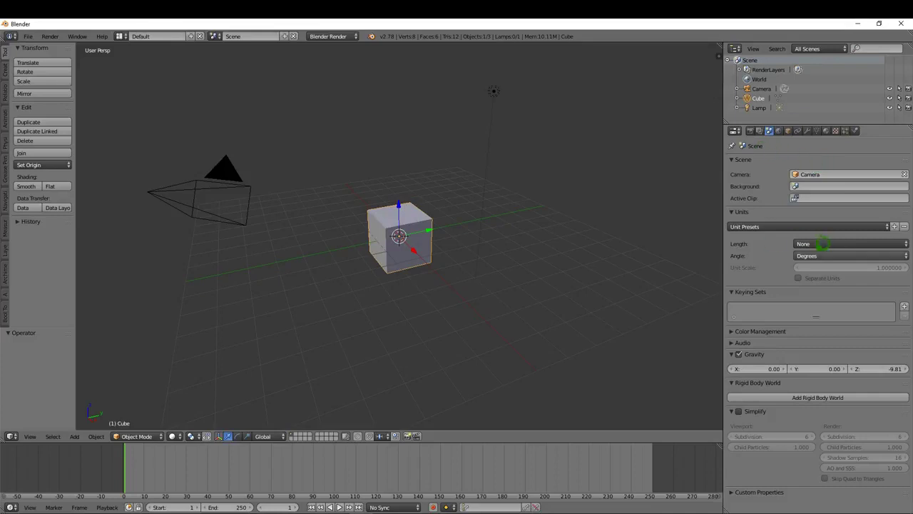
{"action": "left_click", "coordinate": [825, 254]}
{"action": "left_click", "coordinate": [825, 246]}
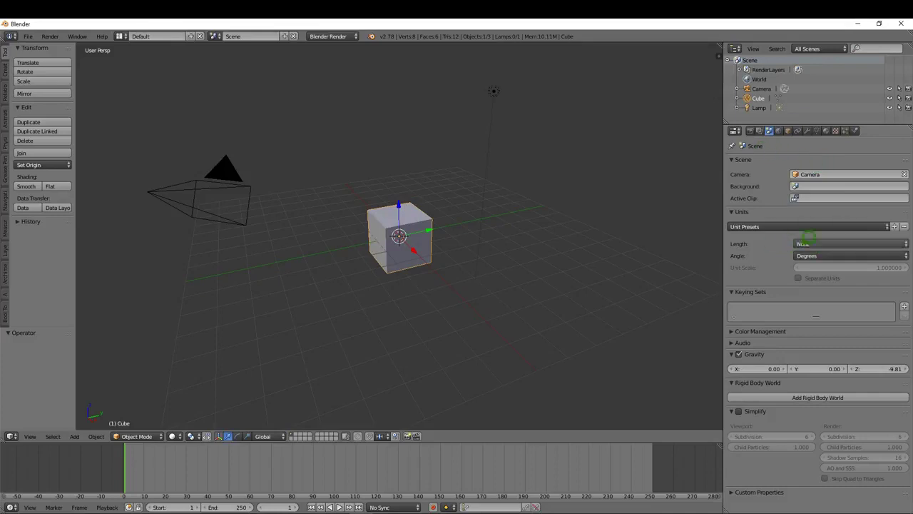
{"action": "left_click", "coordinate": [819, 243]}
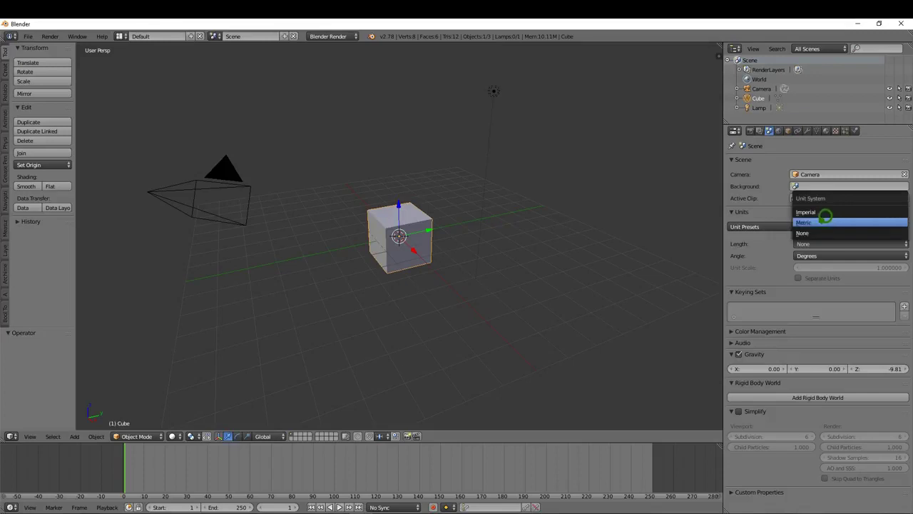
{"action": "left_click", "coordinate": [825, 218]}
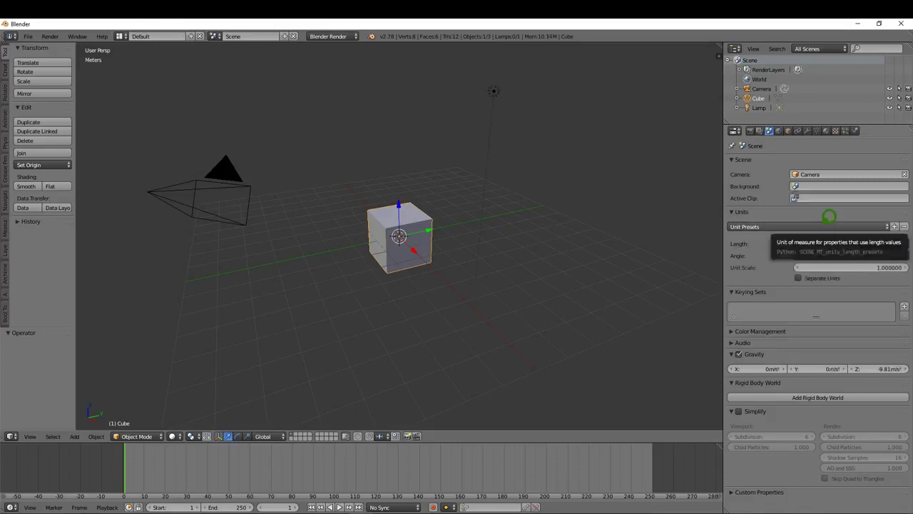
{"action": "left_click", "coordinate": [779, 130]}
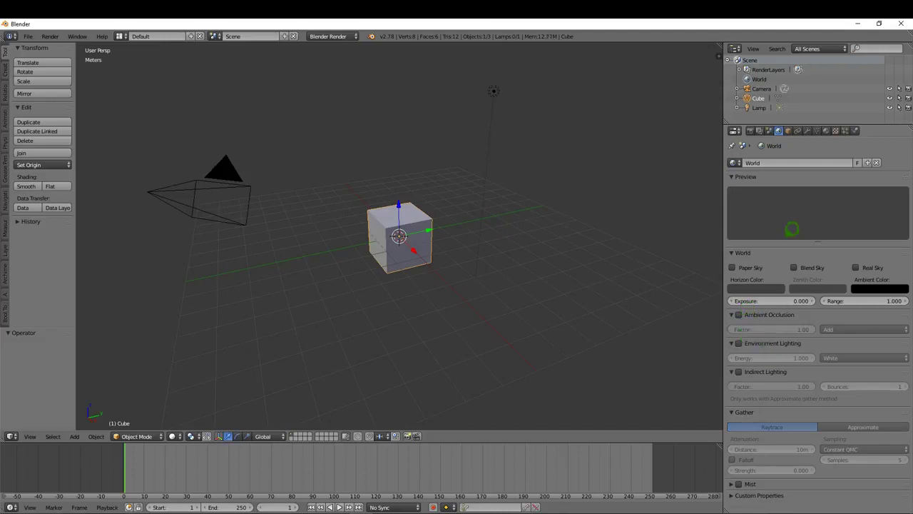
{"action": "left_click", "coordinate": [789, 131]}
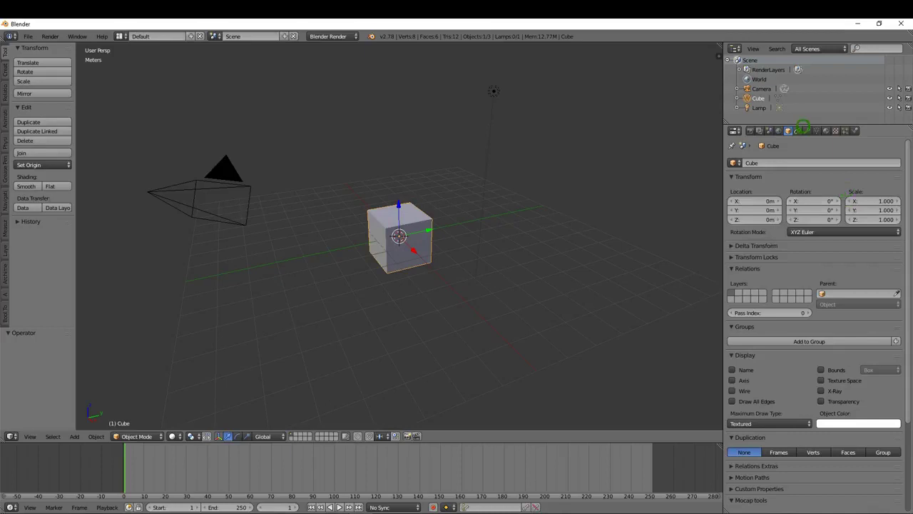
Step: Browse the cube's object constraints list without adding any constraint
{"action": "left_click", "coordinate": [801, 129]}
{"action": "left_click", "coordinate": [804, 150]}
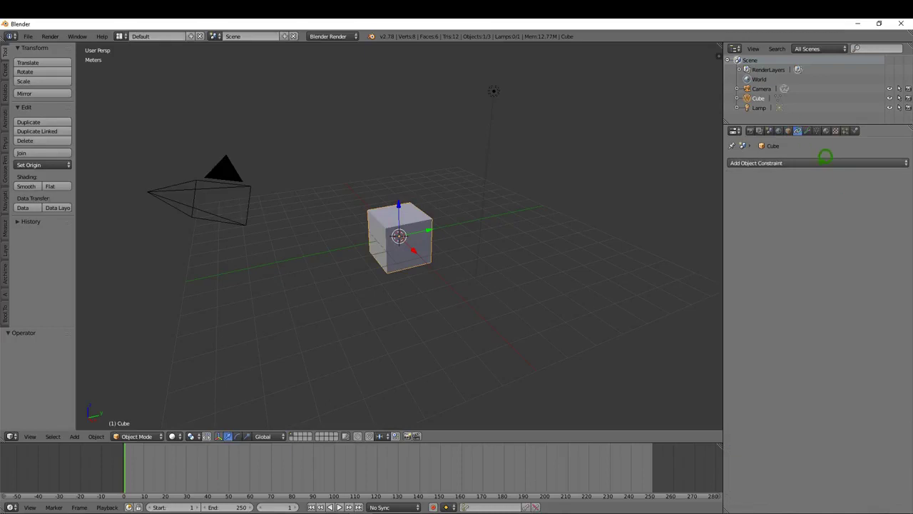
{"action": "left_click", "coordinate": [824, 158]}
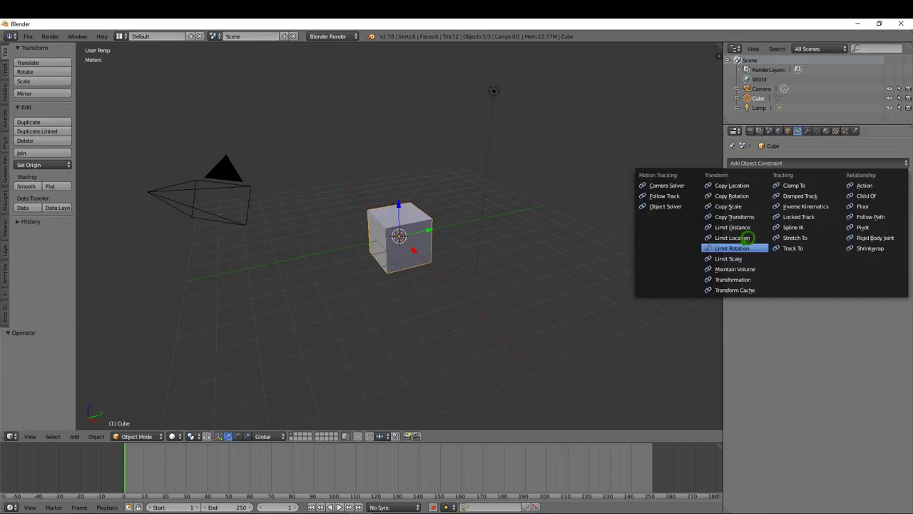
{"action": "left_click", "coordinate": [809, 141]}
Step: Add a Subdivision Surface modifier with viewport subdivisions 3, then remove it
{"action": "left_click", "coordinate": [807, 130]}
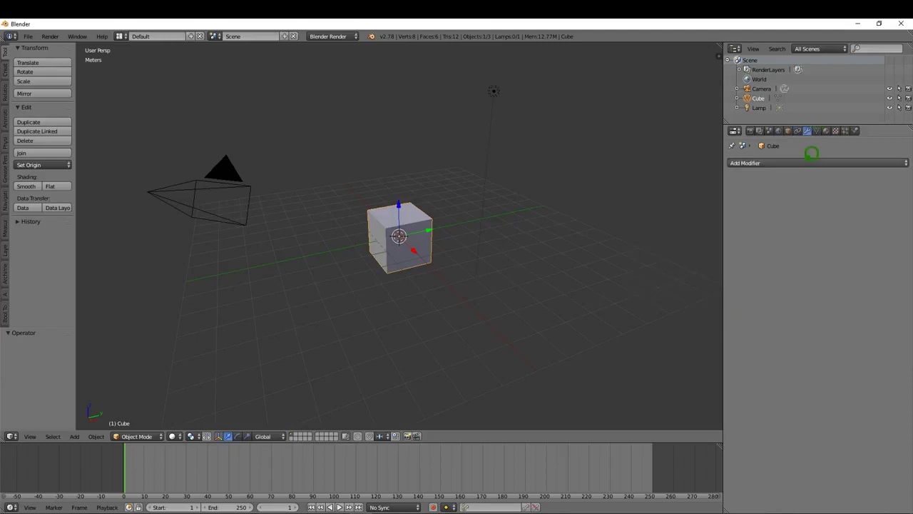
{"action": "left_click", "coordinate": [811, 157]}
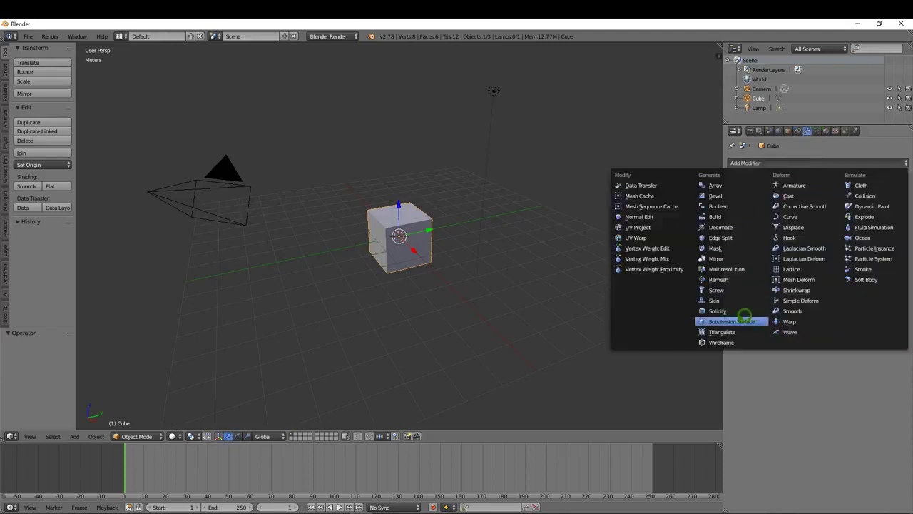
{"action": "left_click", "coordinate": [742, 319]}
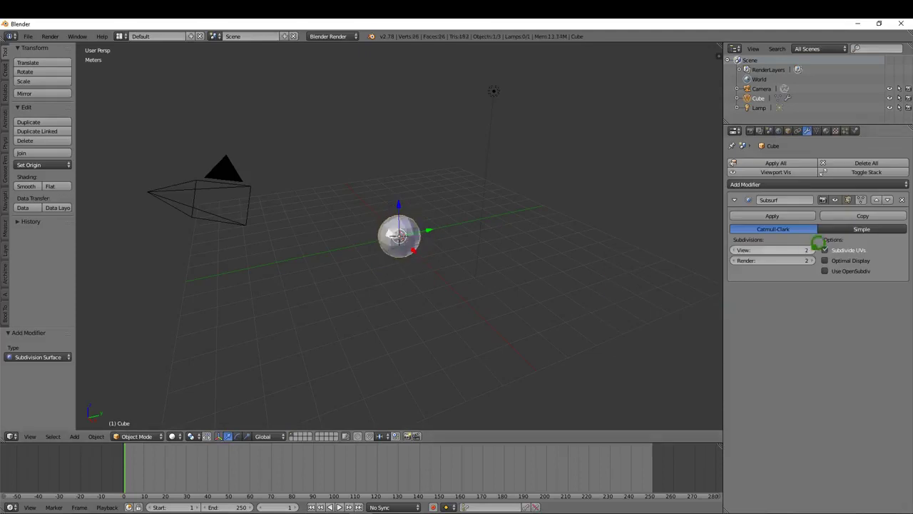
{"action": "scroll", "coordinate": [693, 228], "scroll_direction": "up", "scroll_amount": 4}
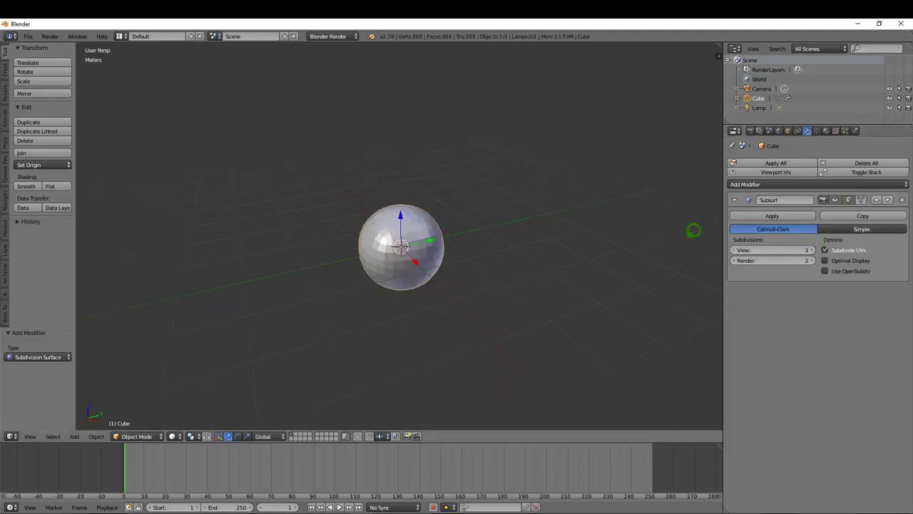
{"action": "left_click", "coordinate": [811, 250]}
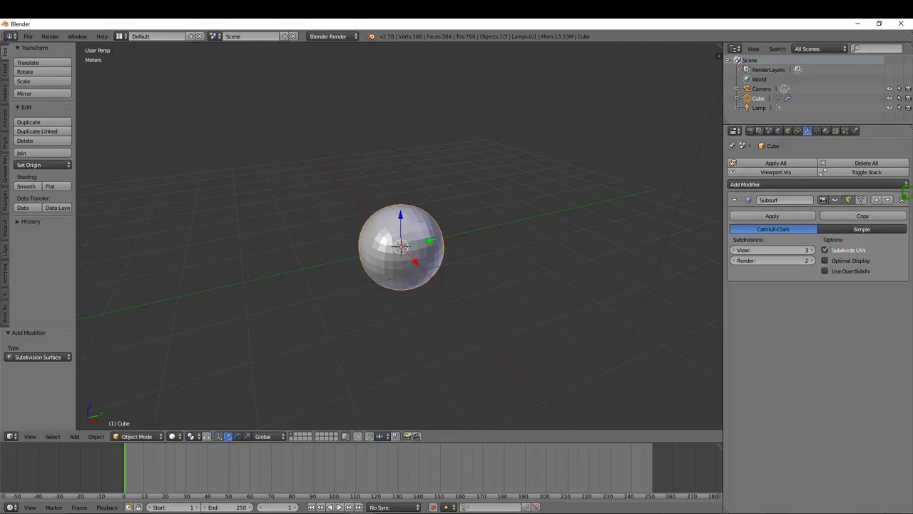
{"action": "left_click", "coordinate": [902, 199]}
{"action": "middle_click_drag", "start_coordinate": [512, 286], "coordinate": [573, 79]}
{"action": "scroll", "coordinate": [573, 80], "scroll_direction": "down", "scroll_amount": 2}
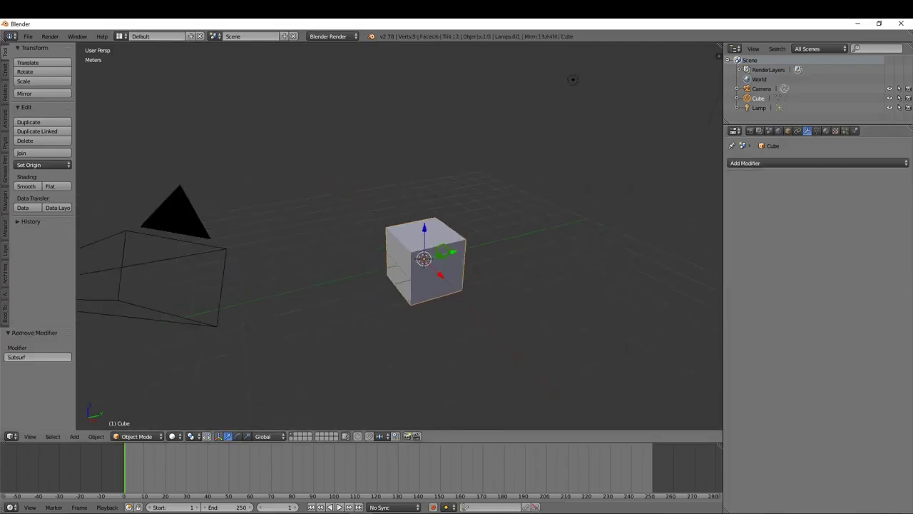
{"action": "scroll", "coordinate": [573, 79], "scroll_direction": "down", "scroll_amount": 2}
Step: Look through the cube's Data, Material, Texture, Particles and Physics tabs, ending on Render settings
{"action": "left_click", "coordinate": [817, 130]}
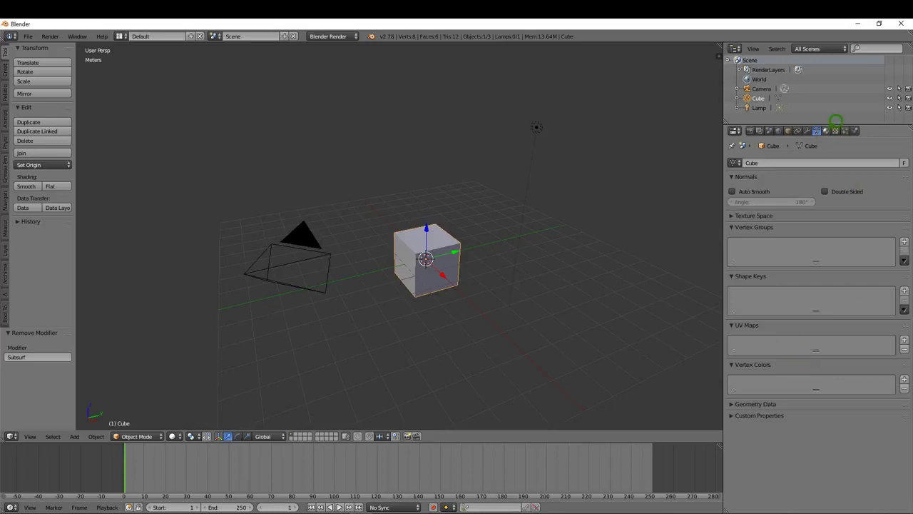
{"action": "left_click", "coordinate": [829, 128]}
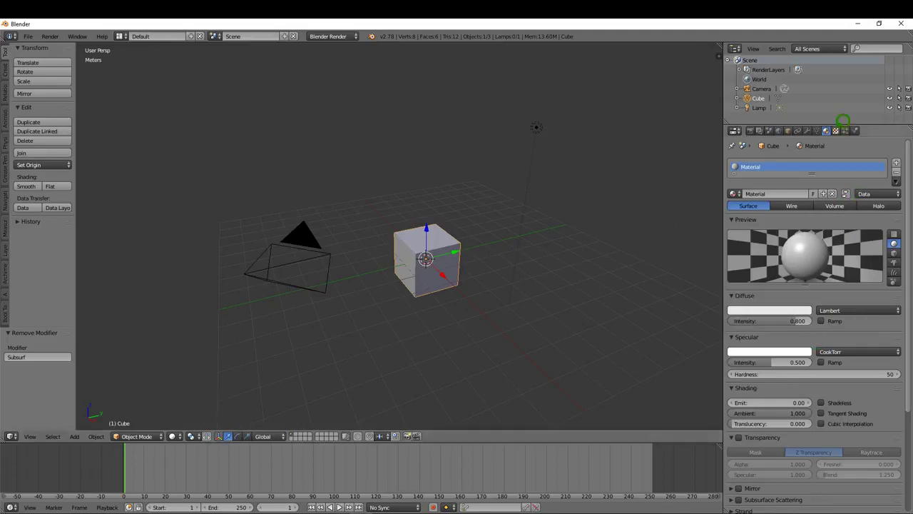
{"action": "left_click", "coordinate": [836, 131]}
{"action": "left_click", "coordinate": [846, 131]}
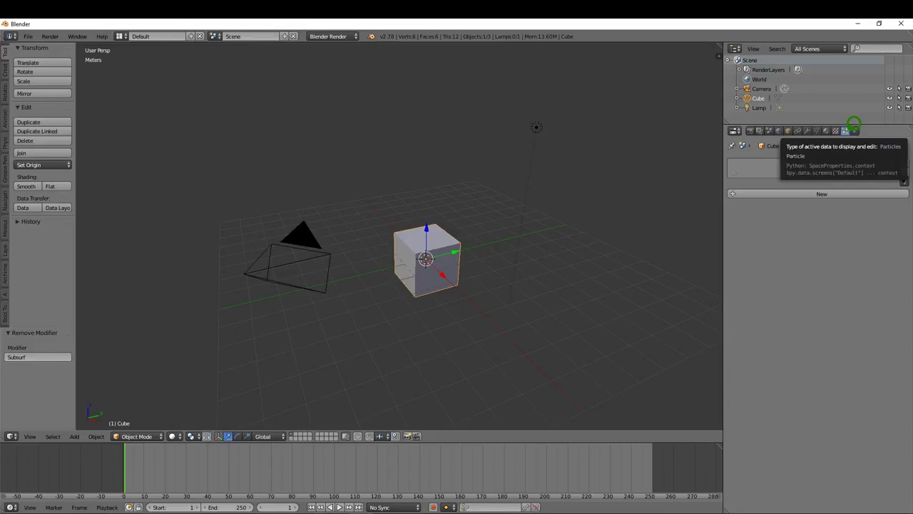
{"action": "left_click", "coordinate": [856, 130]}
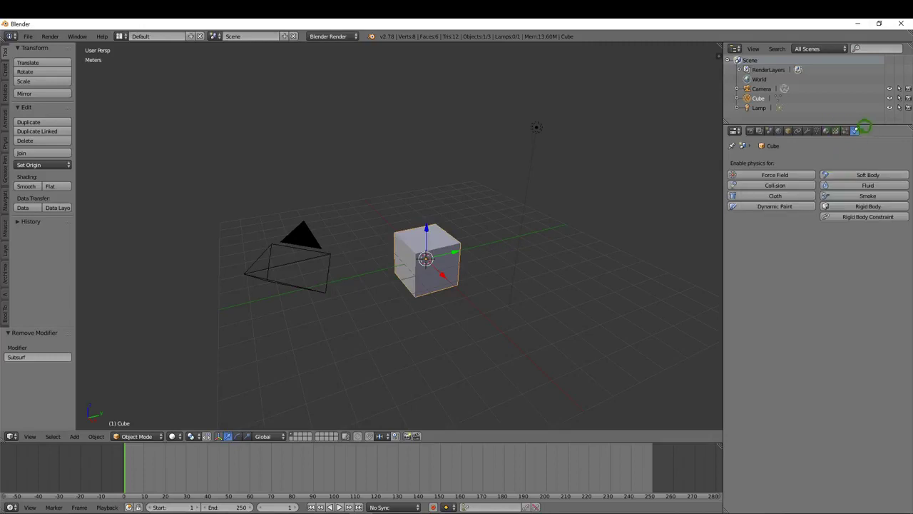
{"action": "left_click", "coordinate": [751, 130]}
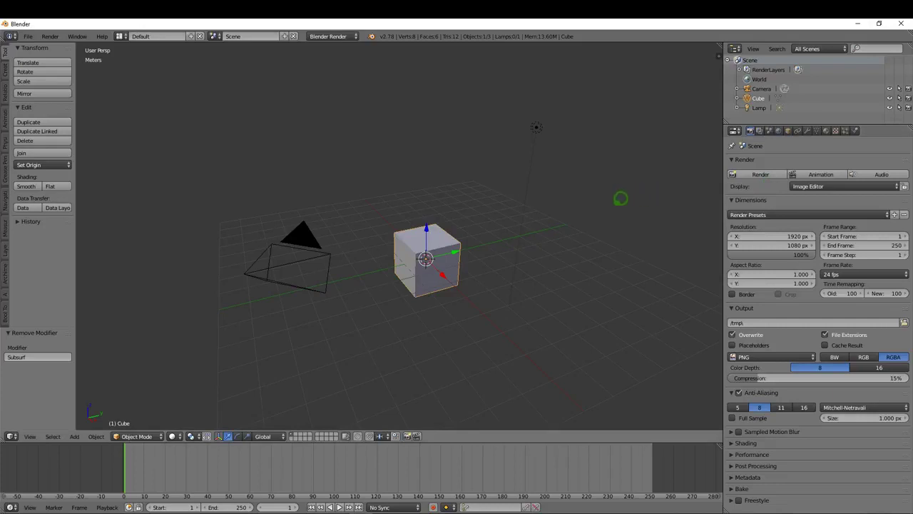
Step: Enlarge the outliner, switch the properties area to an Outliner and back, then select the Camera
{"action": "left_click_drag", "start_coordinate": [802, 125], "coordinate": [735, 212]}
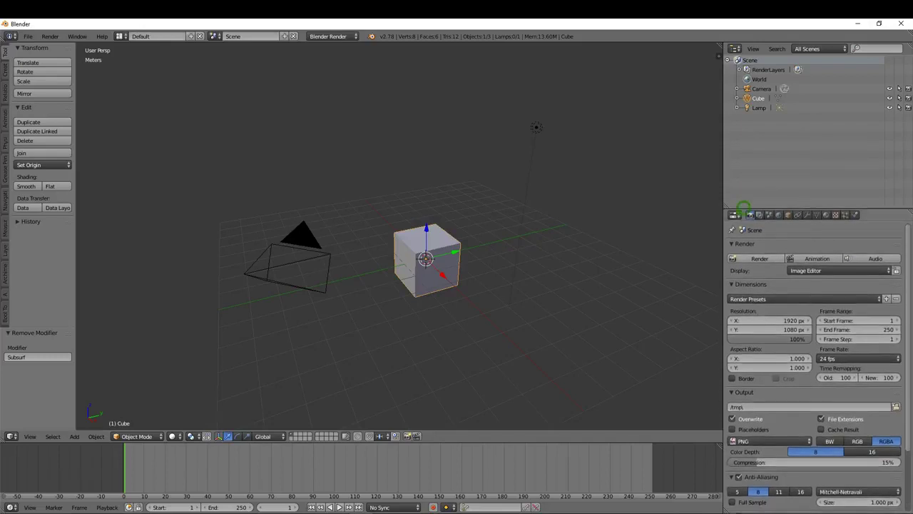
{"action": "left_click", "coordinate": [734, 214]}
{"action": "left_click", "coordinate": [734, 214]}
{"action": "left_click", "coordinate": [734, 214]}
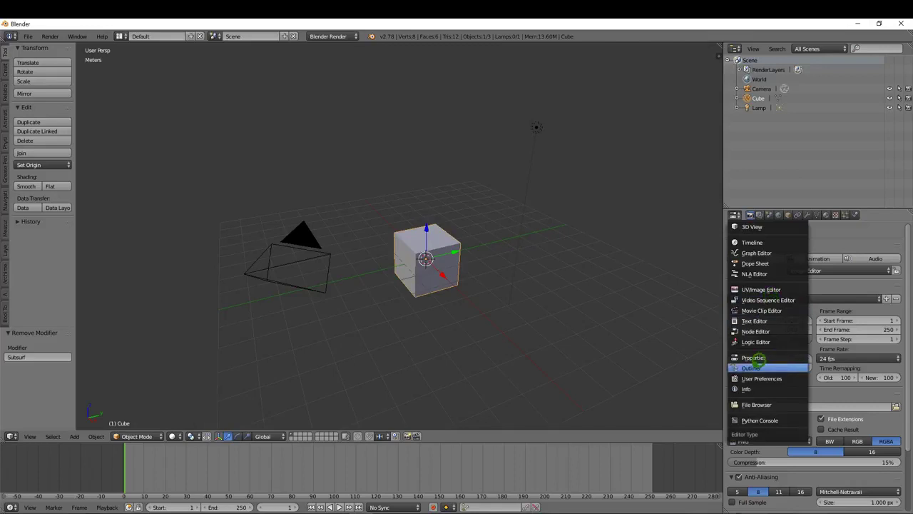
{"action": "left_click", "coordinate": [755, 365]}
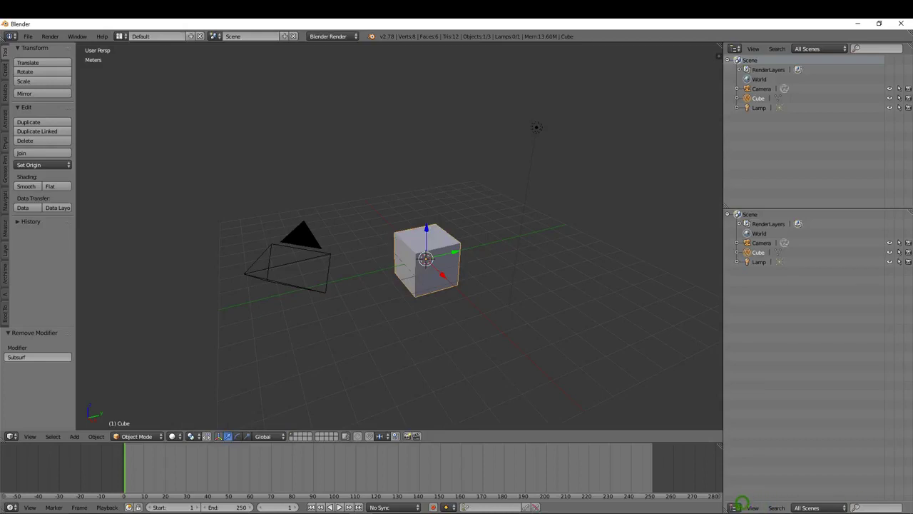
{"action": "left_click", "coordinate": [735, 507]}
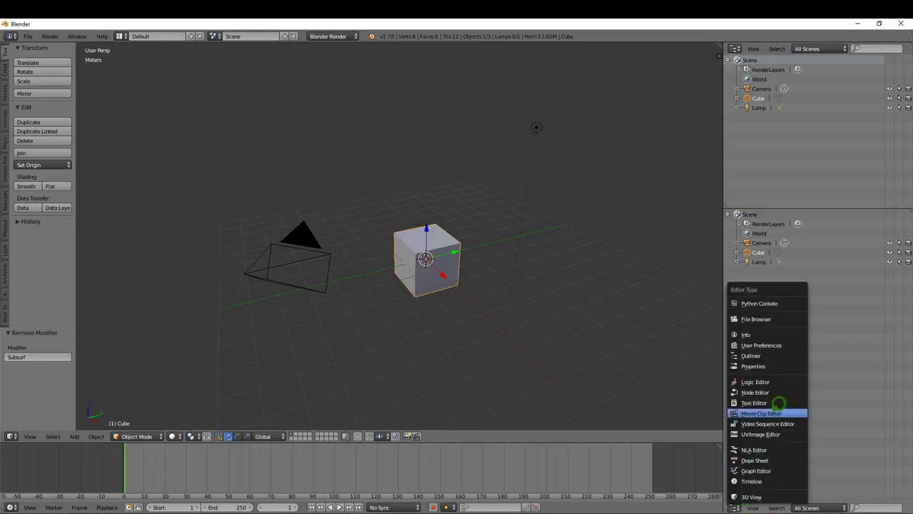
{"action": "left_click", "coordinate": [757, 366]}
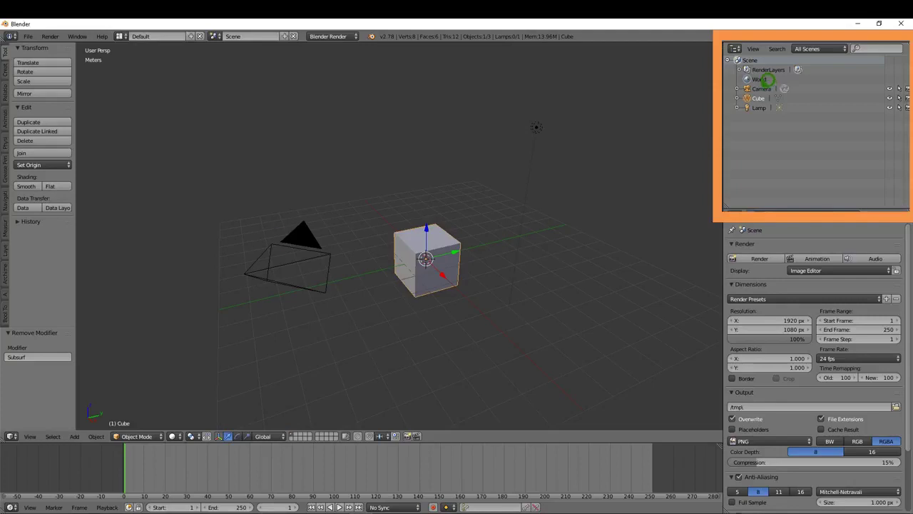
{"action": "left_click", "coordinate": [760, 87]}
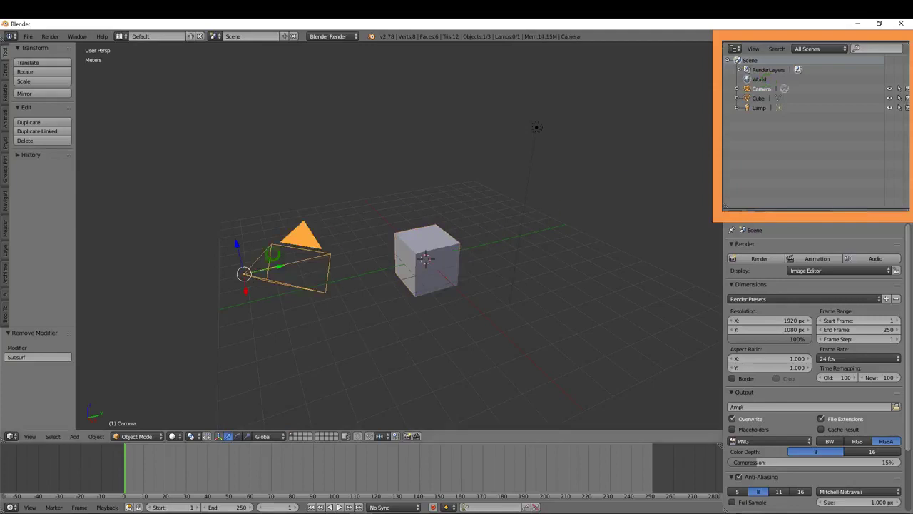
Step: View the Lamp's light settings, then select the camera in the viewport to show its camera settings
{"action": "left_click", "coordinate": [759, 107]}
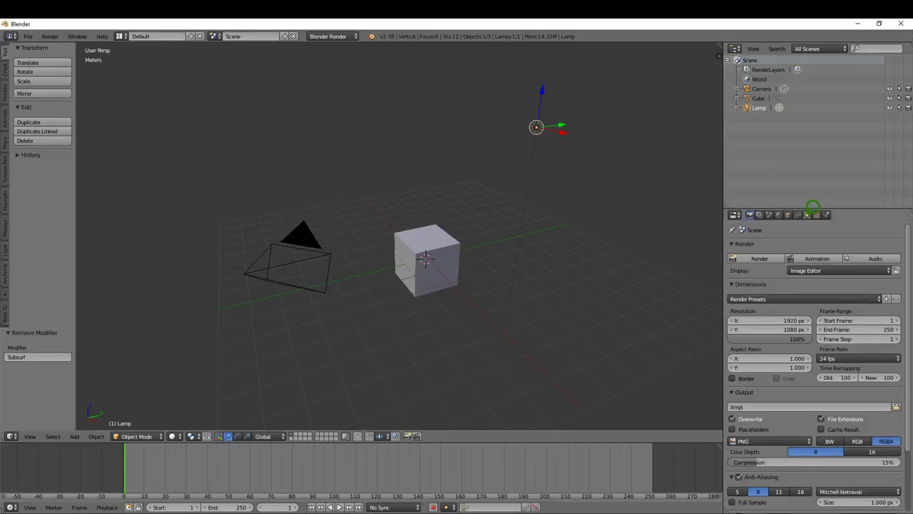
{"action": "left_click", "coordinate": [809, 213]}
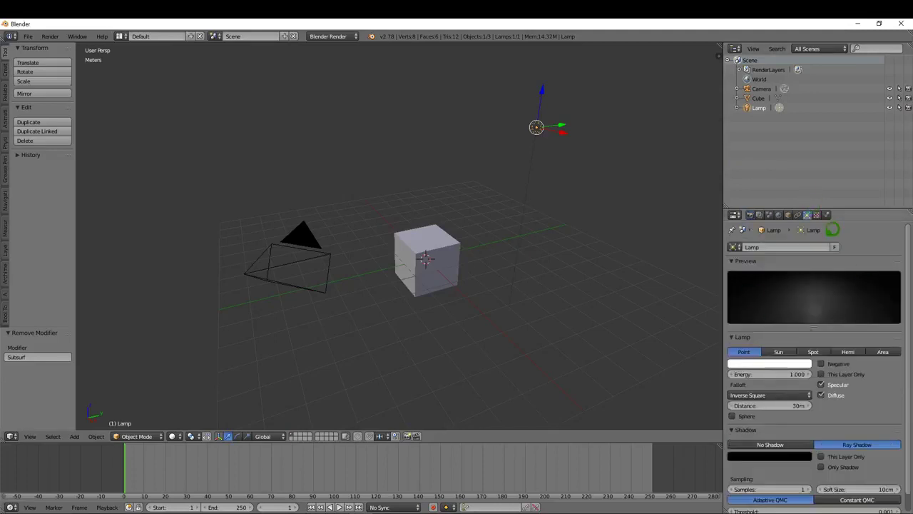
{"action": "scroll", "coordinate": [813, 353], "scroll_direction": "down", "scroll_amount": 1}
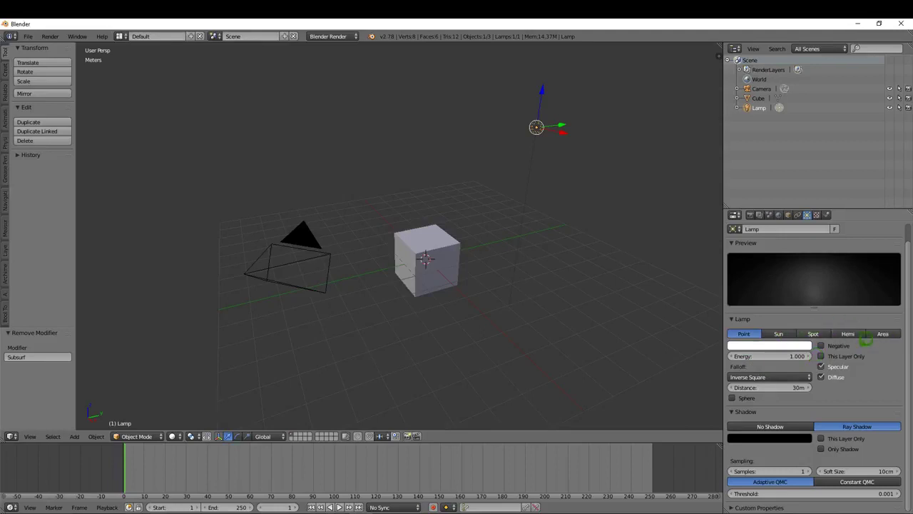
{"action": "scroll", "coordinate": [849, 255], "scroll_direction": "up", "scroll_amount": 1}
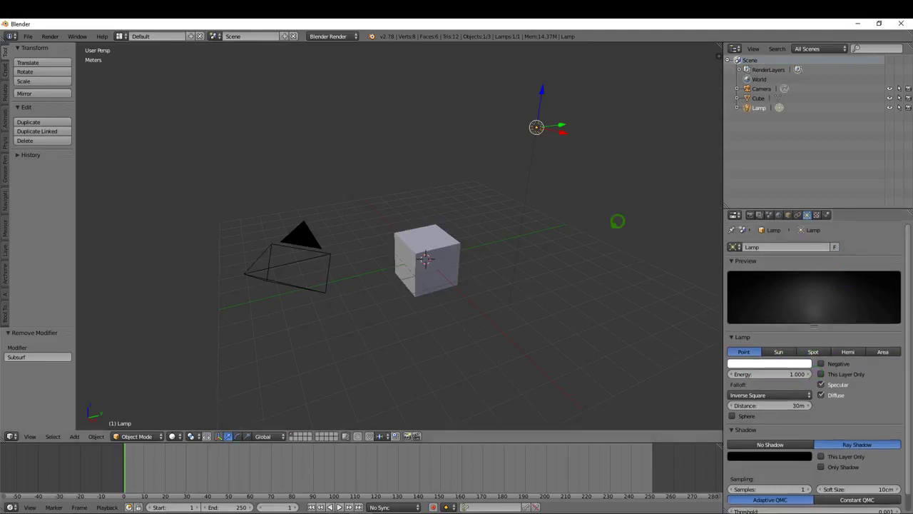
{"action": "right_click", "coordinate": [307, 226]}
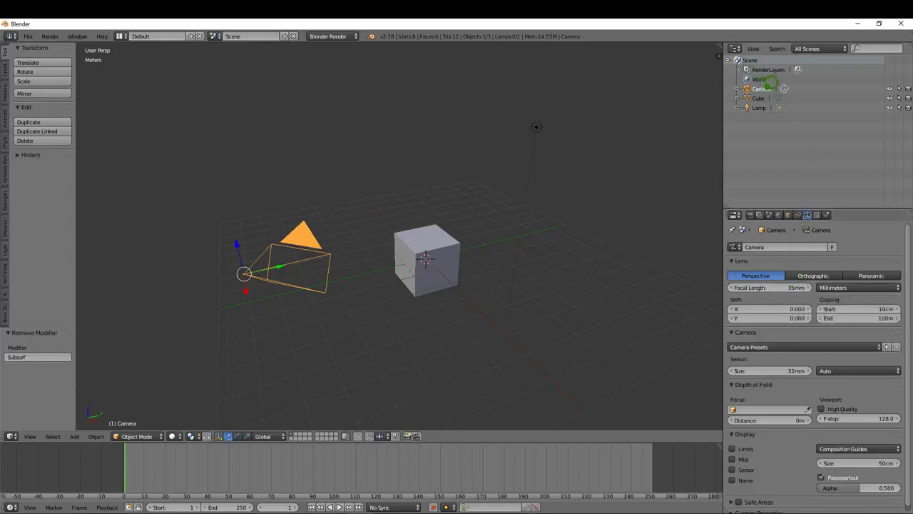
{"action": "left_click", "coordinate": [759, 97]}
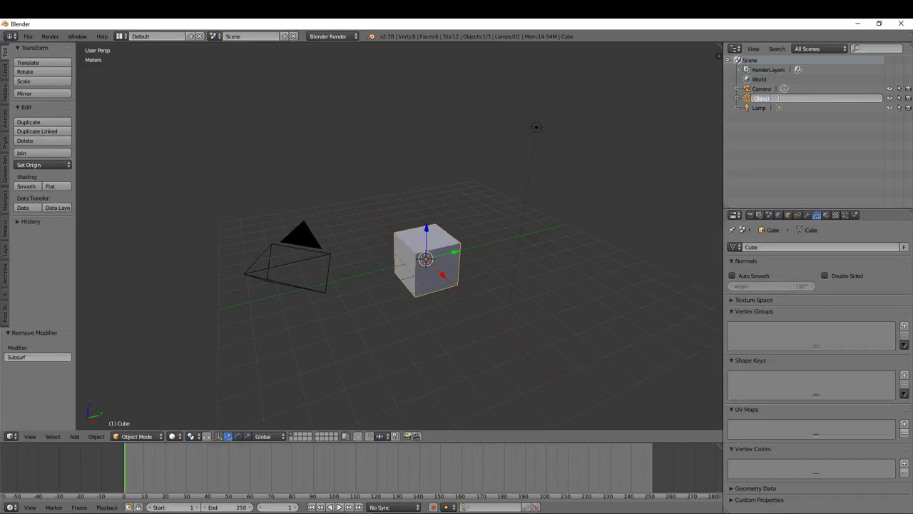
Step: Rename the cube to Object and raise the Outliner/Properties border for a taller properties area
{"action": "left_click", "coordinate": [785, 91]}
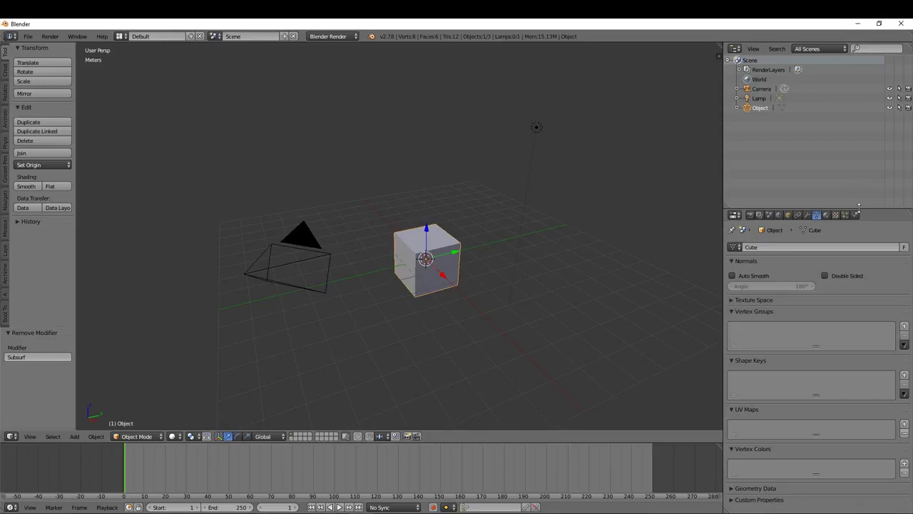
{"action": "left_click_drag", "start_coordinate": [858, 209], "coordinate": [860, 141]}
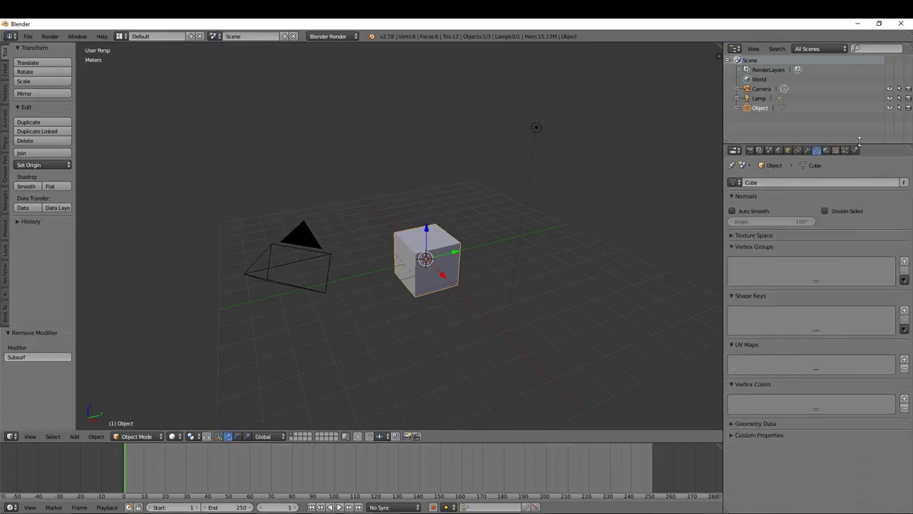
{"action": "left_click_drag", "start_coordinate": [859, 140], "coordinate": [860, 135]}
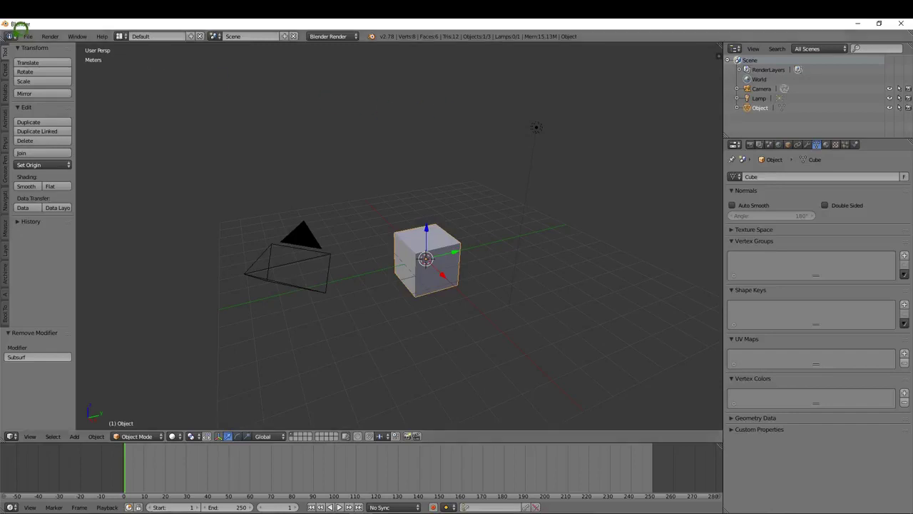
{"action": "left_click", "coordinate": [13, 34]}
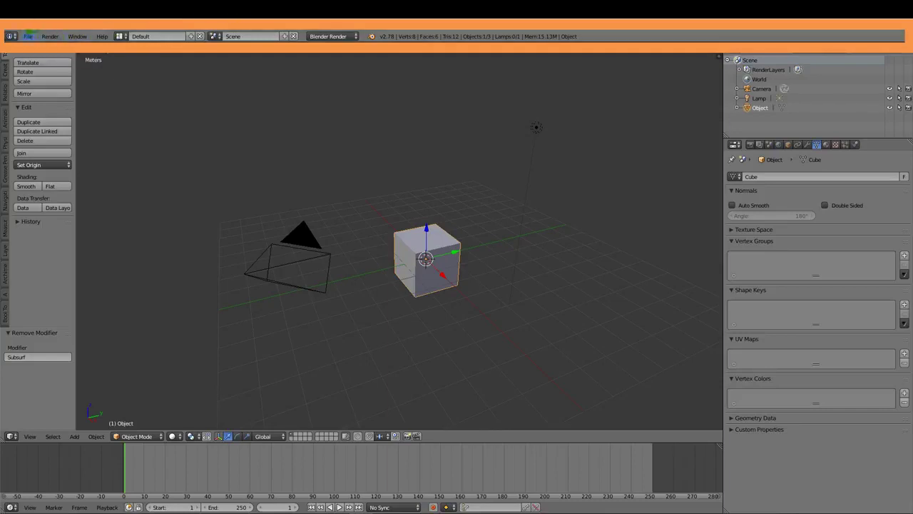
Step: Look through the File, Render, Window and Help menus in the Info header, then close Help
{"action": "left_click", "coordinate": [28, 35]}
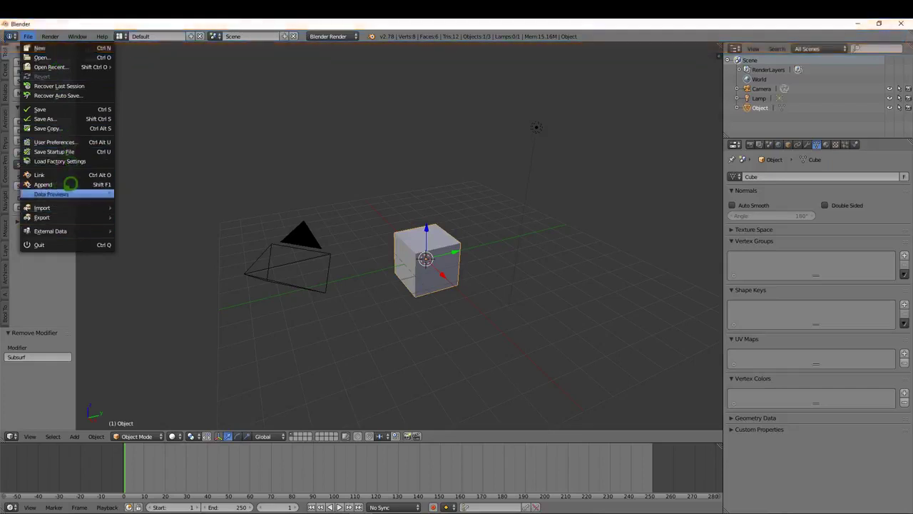
{"action": "mouse_move", "coordinate": [50, 35]}
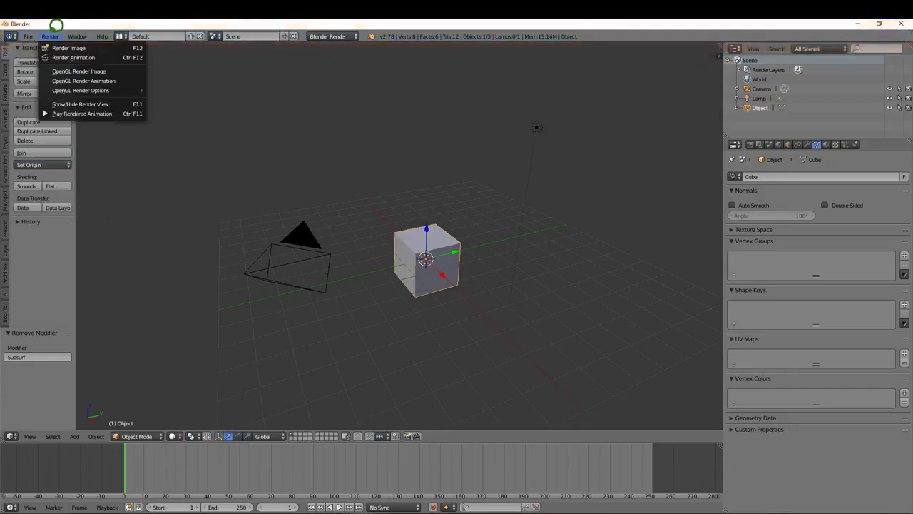
{"action": "mouse_move", "coordinate": [76, 28]}
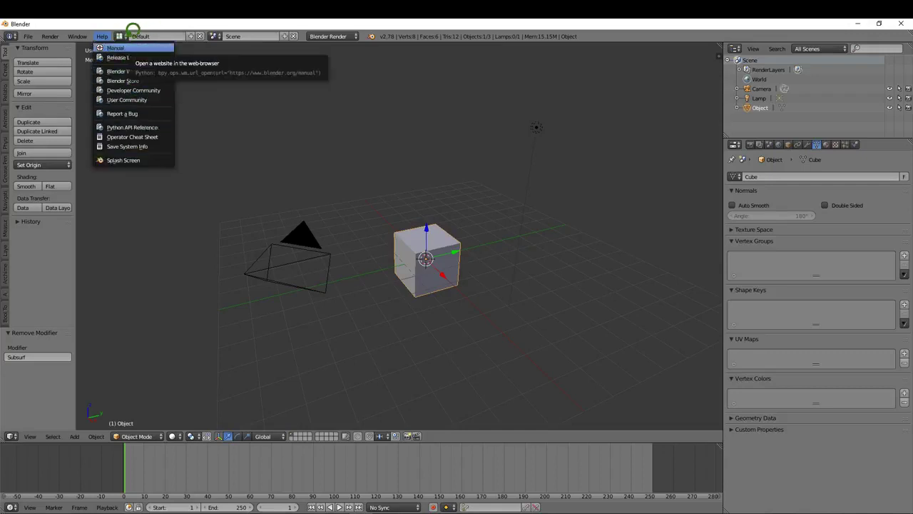
{"action": "left_click", "coordinate": [134, 30]}
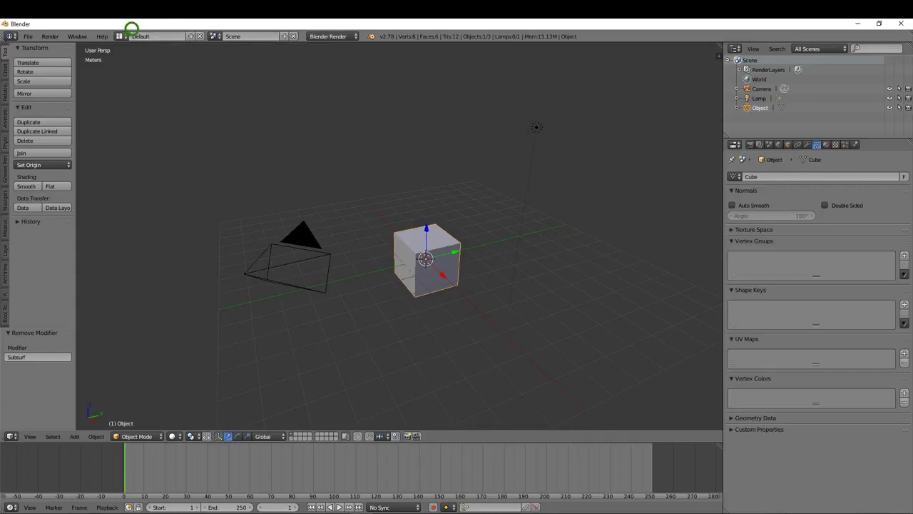
Step: Switch to the Video Editing layout and move the current frame to 96
{"action": "left_click", "coordinate": [132, 32]}
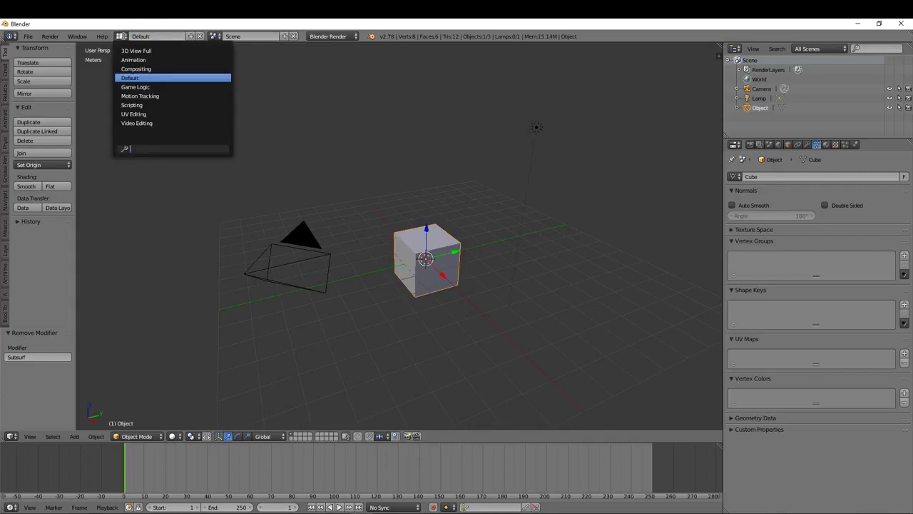
{"action": "left_click", "coordinate": [143, 122]}
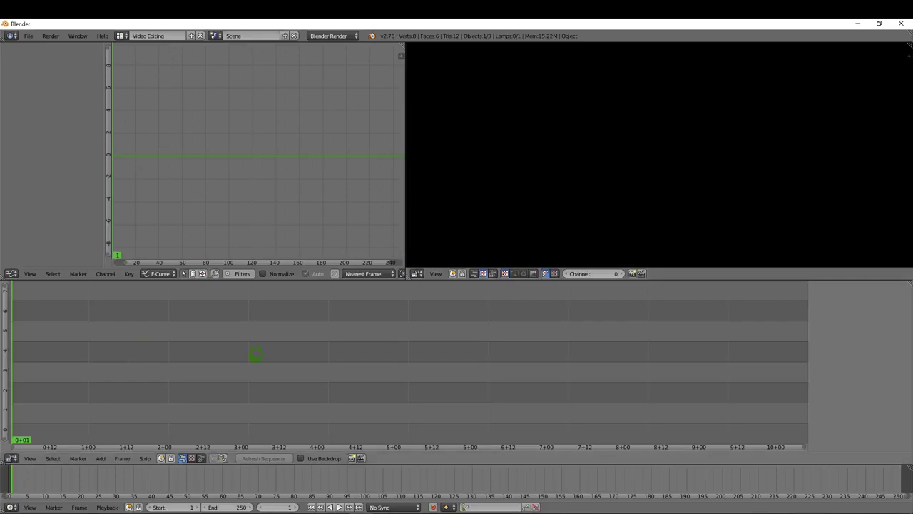
{"action": "left_click_drag", "start_coordinate": [22, 353], "coordinate": [322, 366]}
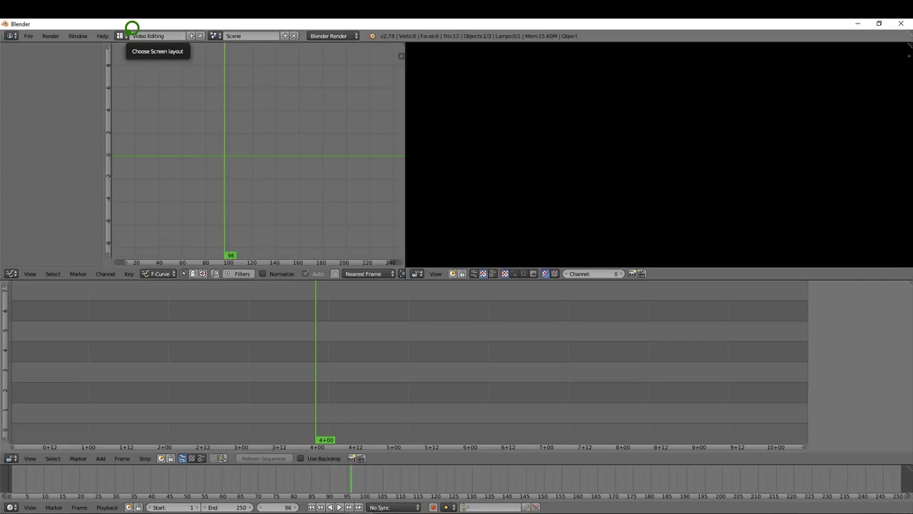
Step: Return to the Default layout and add a new screen layout copied from it
{"action": "left_click", "coordinate": [122, 35]}
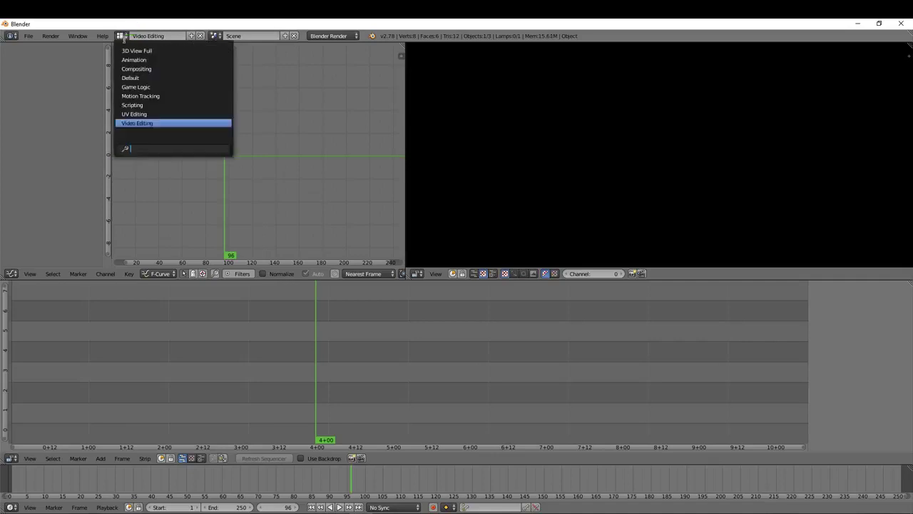
{"action": "left_click", "coordinate": [143, 76]}
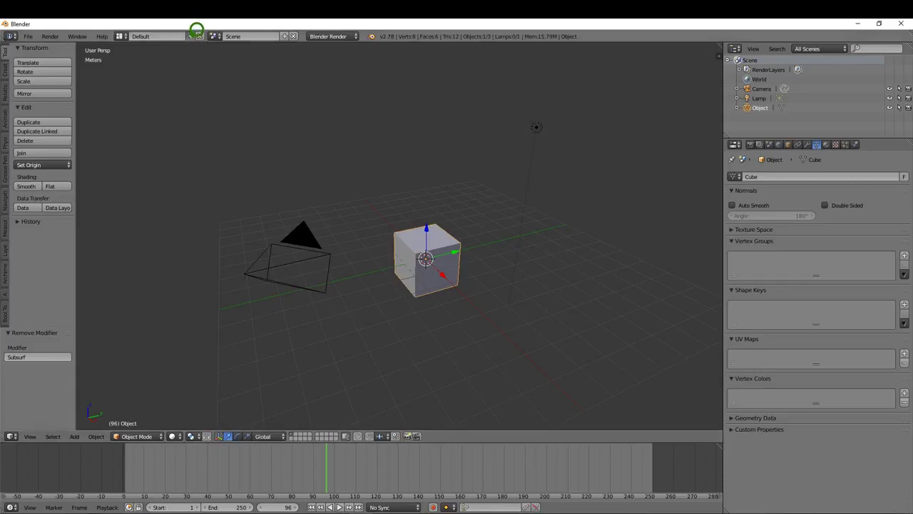
{"action": "left_click", "coordinate": [192, 35]}
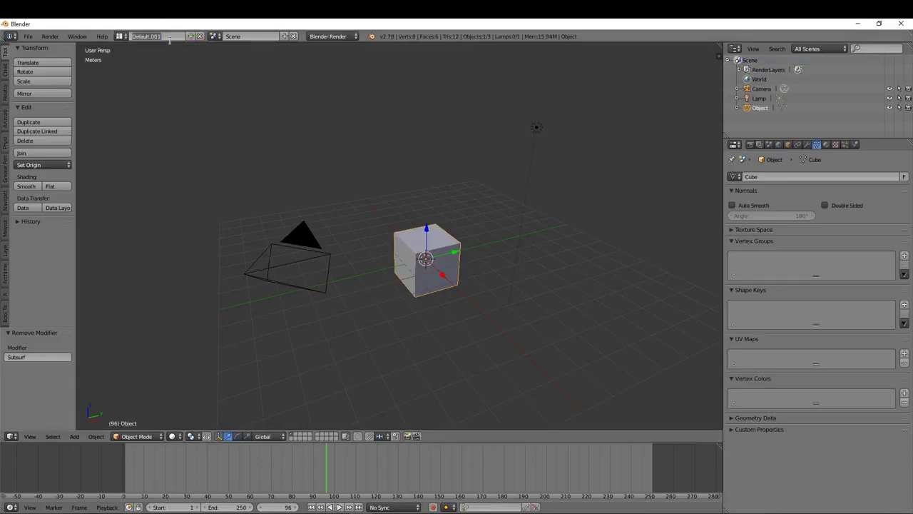
Step: Rename the new screen layout to 'Double'
{"action": "key", "text": "BackSpace"}
{"action": "type", "text": "Double"}
{"action": "key", "text": "Return"}
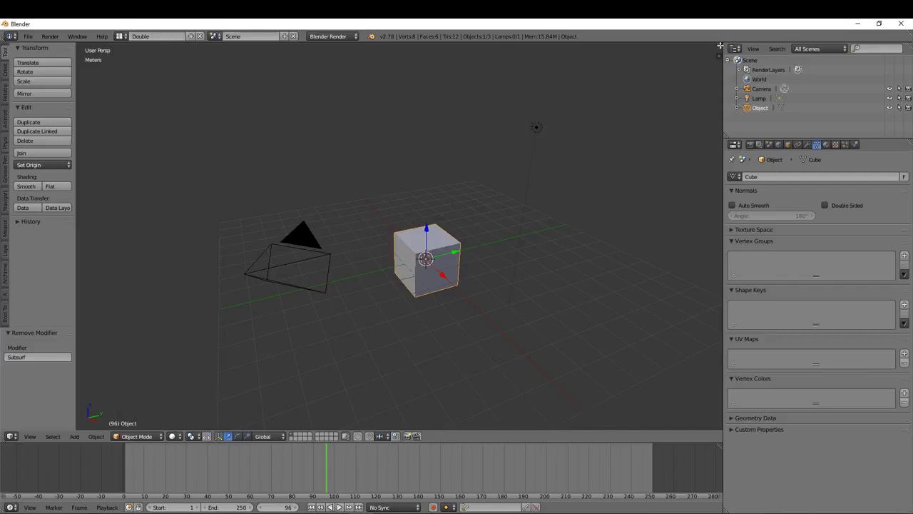
Step: Split the 3D view into left and right views, then split the right one top and bottom
{"action": "left_click_drag", "start_coordinate": [720, 45], "coordinate": [363, 53]}
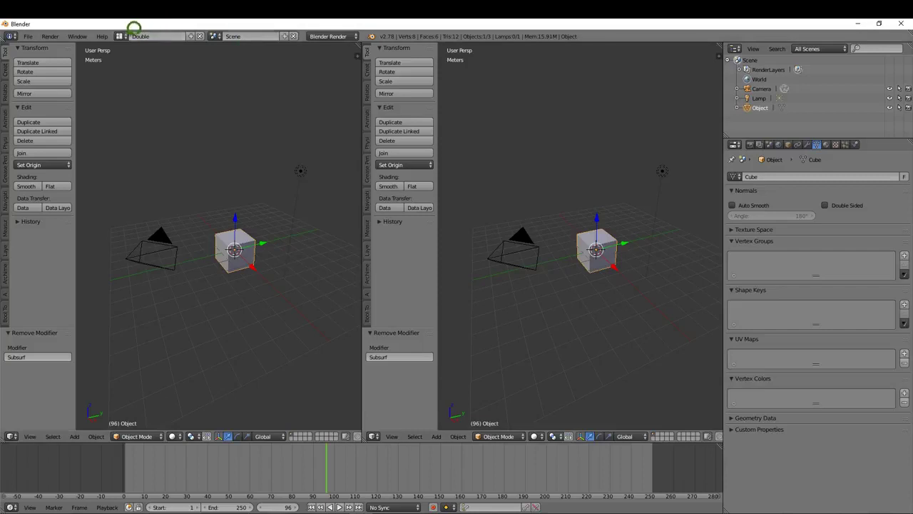
{"action": "left_click", "coordinate": [121, 36]}
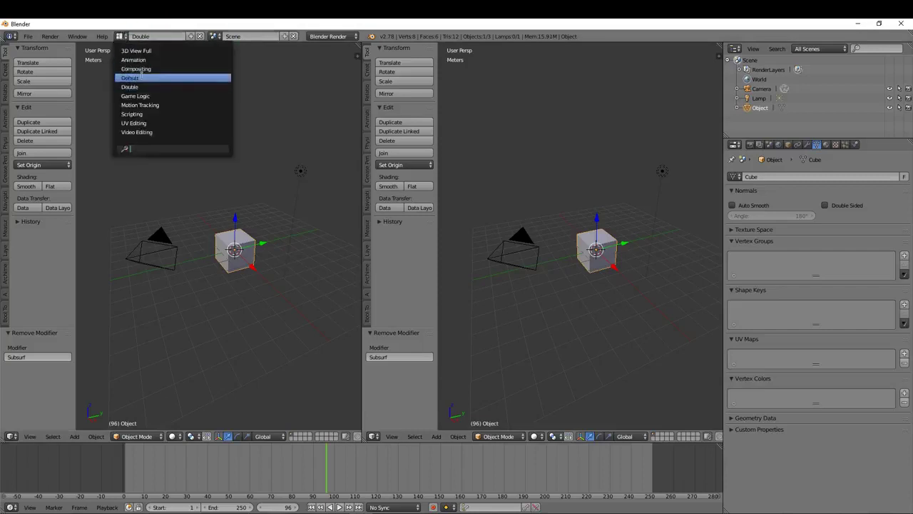
{"action": "left_click", "coordinate": [143, 74]}
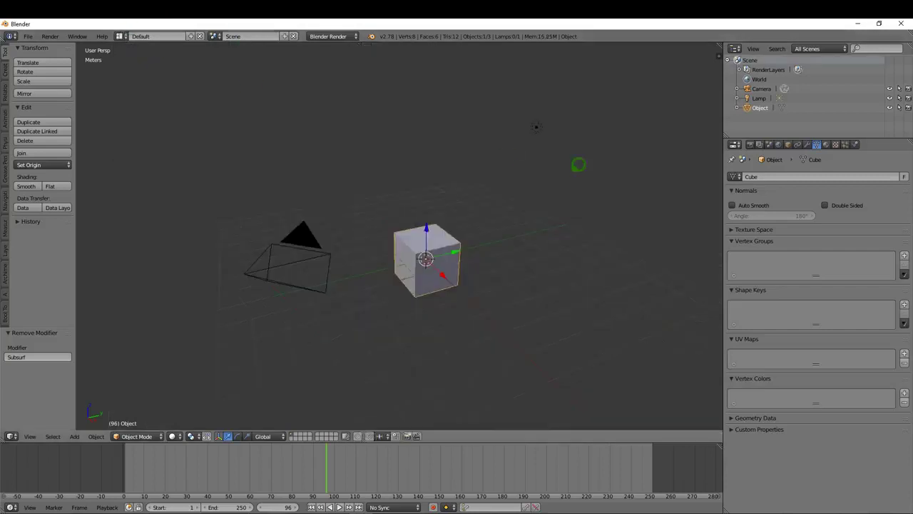
{"action": "left_click", "coordinate": [121, 36]}
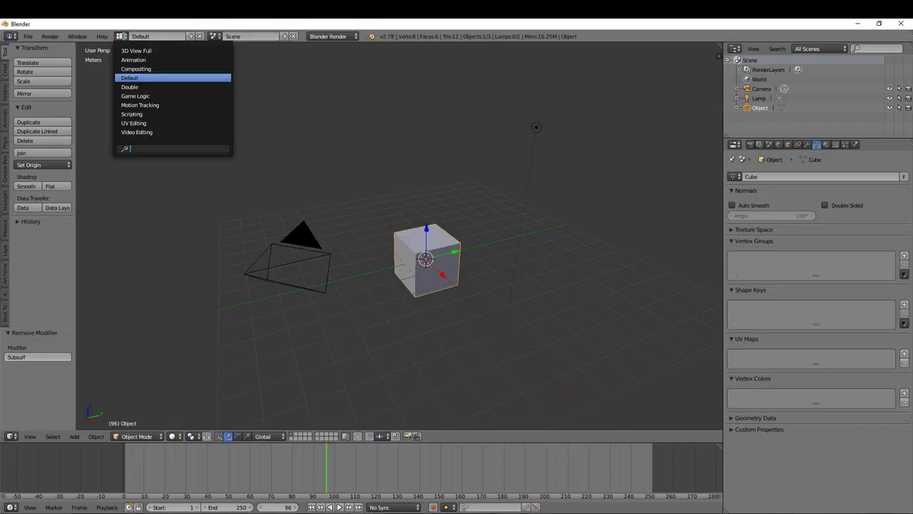
{"action": "left_click", "coordinate": [165, 86]}
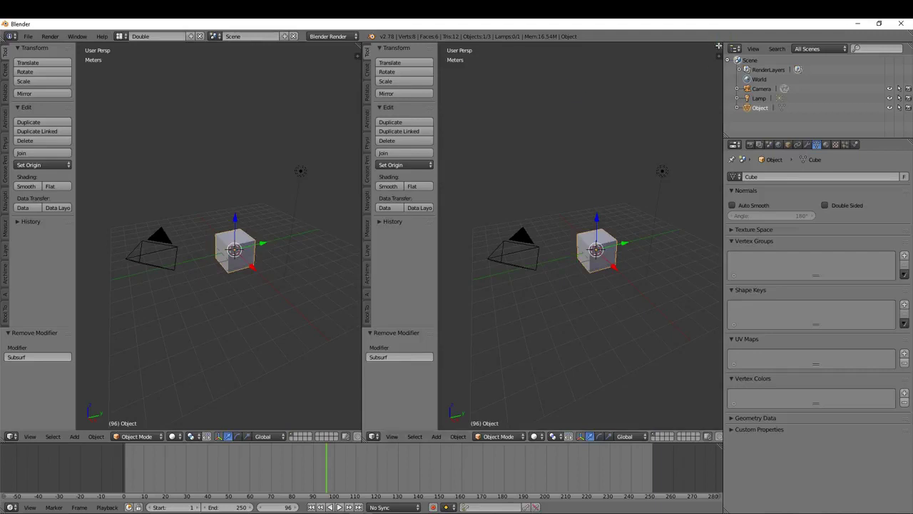
{"action": "left_click_drag", "start_coordinate": [719, 46], "coordinate": [403, 239]}
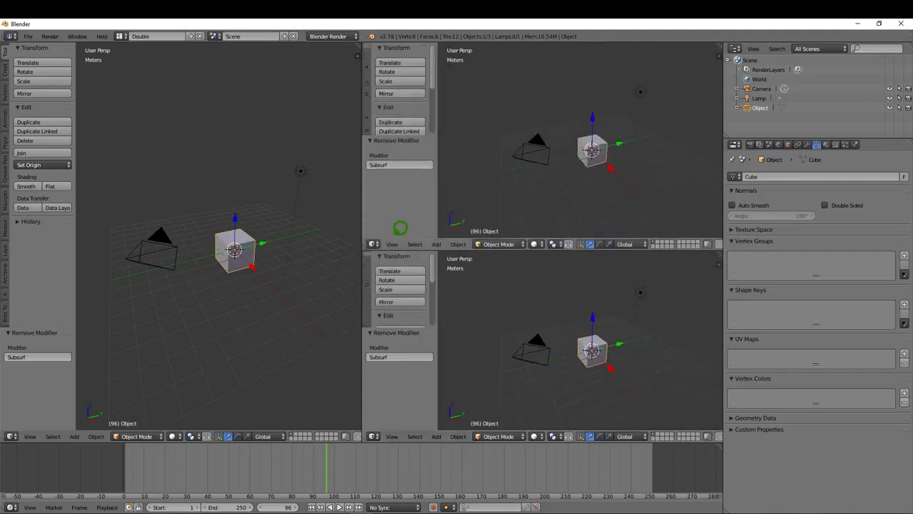
{"action": "left_click", "coordinate": [373, 244]}
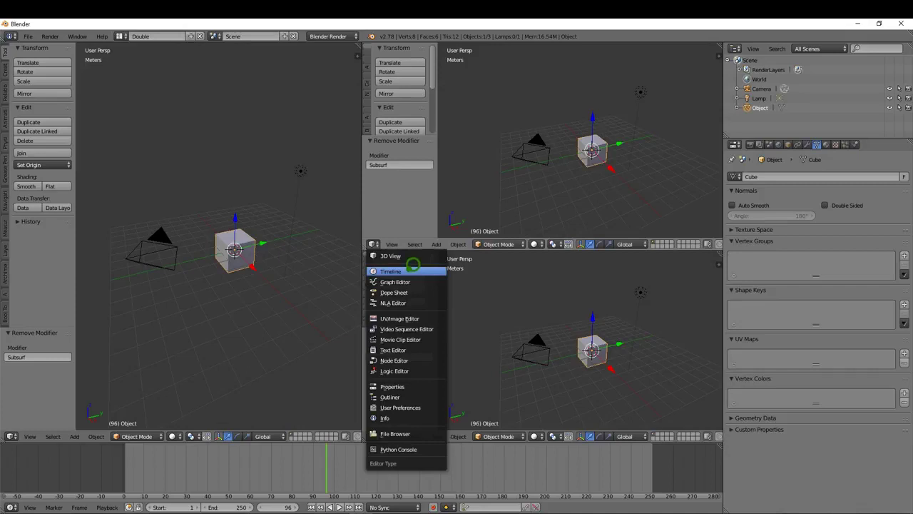